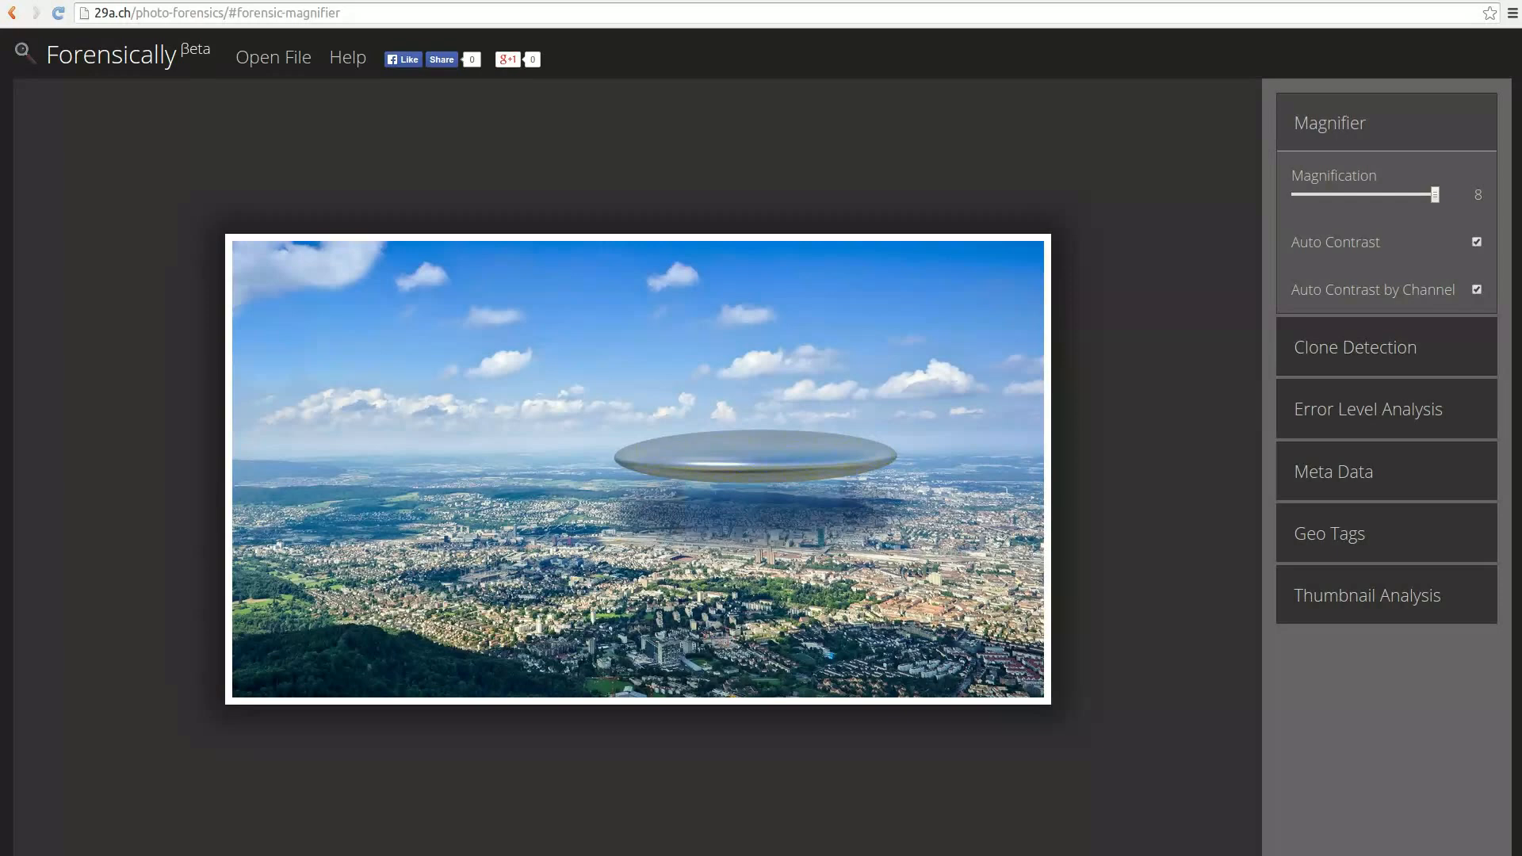
Step: Open the photo DSC05374_darktable_01.jpg from the Gallery/2015 folder
click(289, 59)
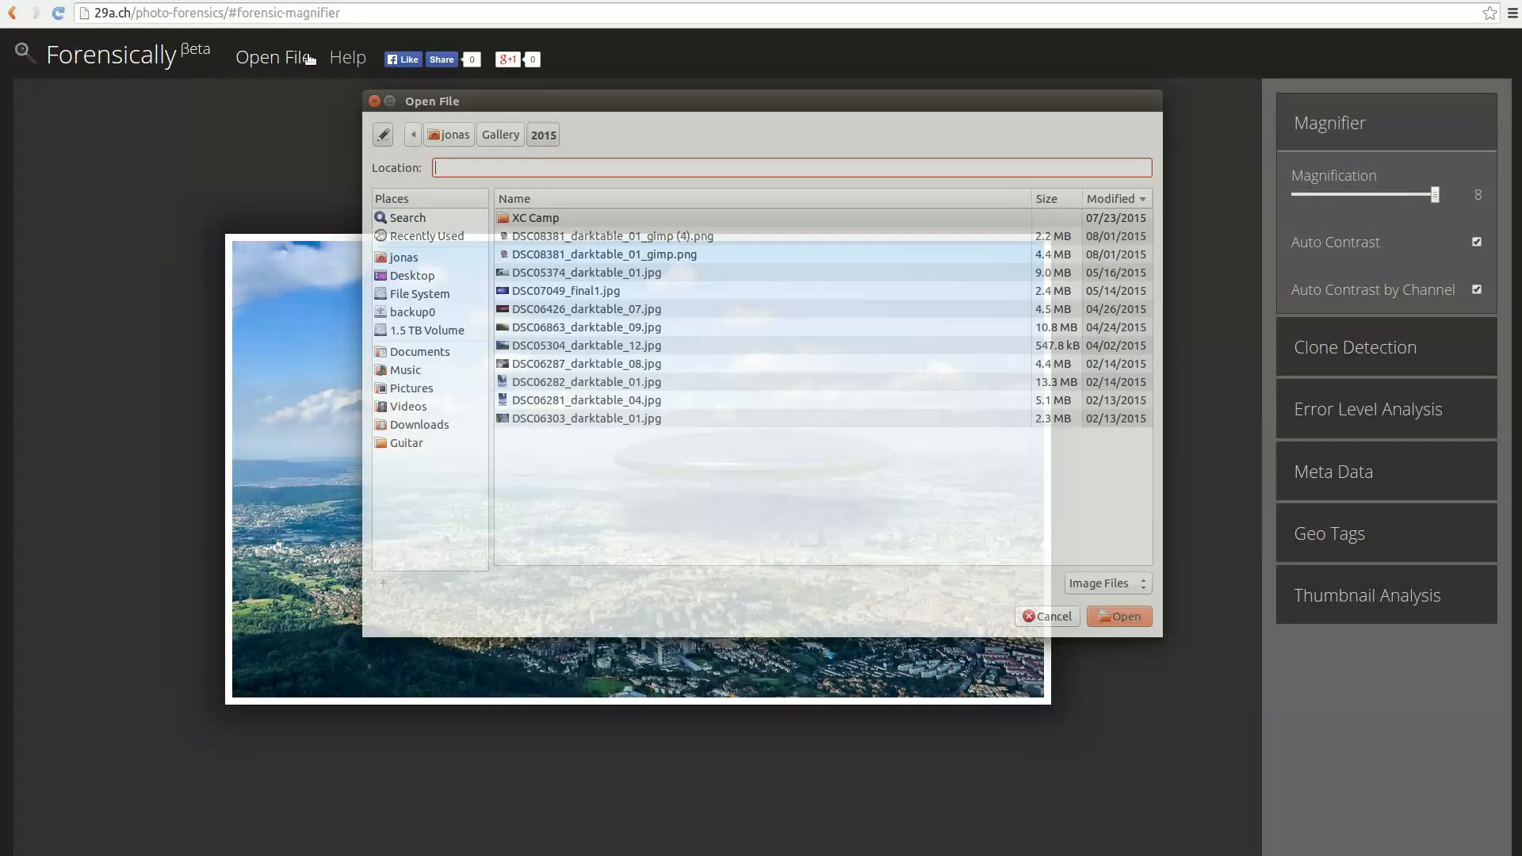
click(592, 273)
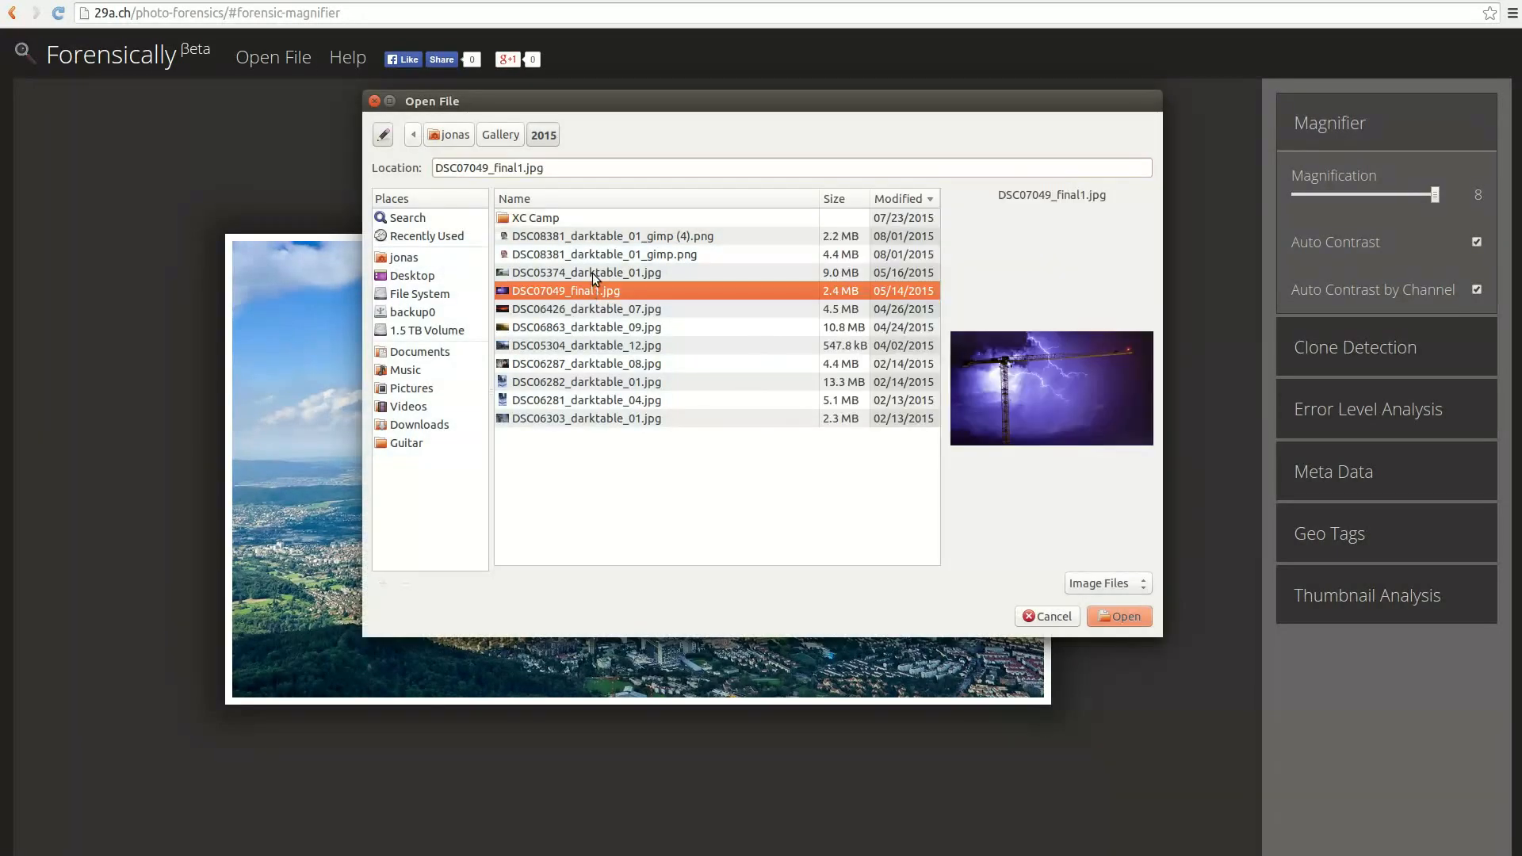
click(1131, 616)
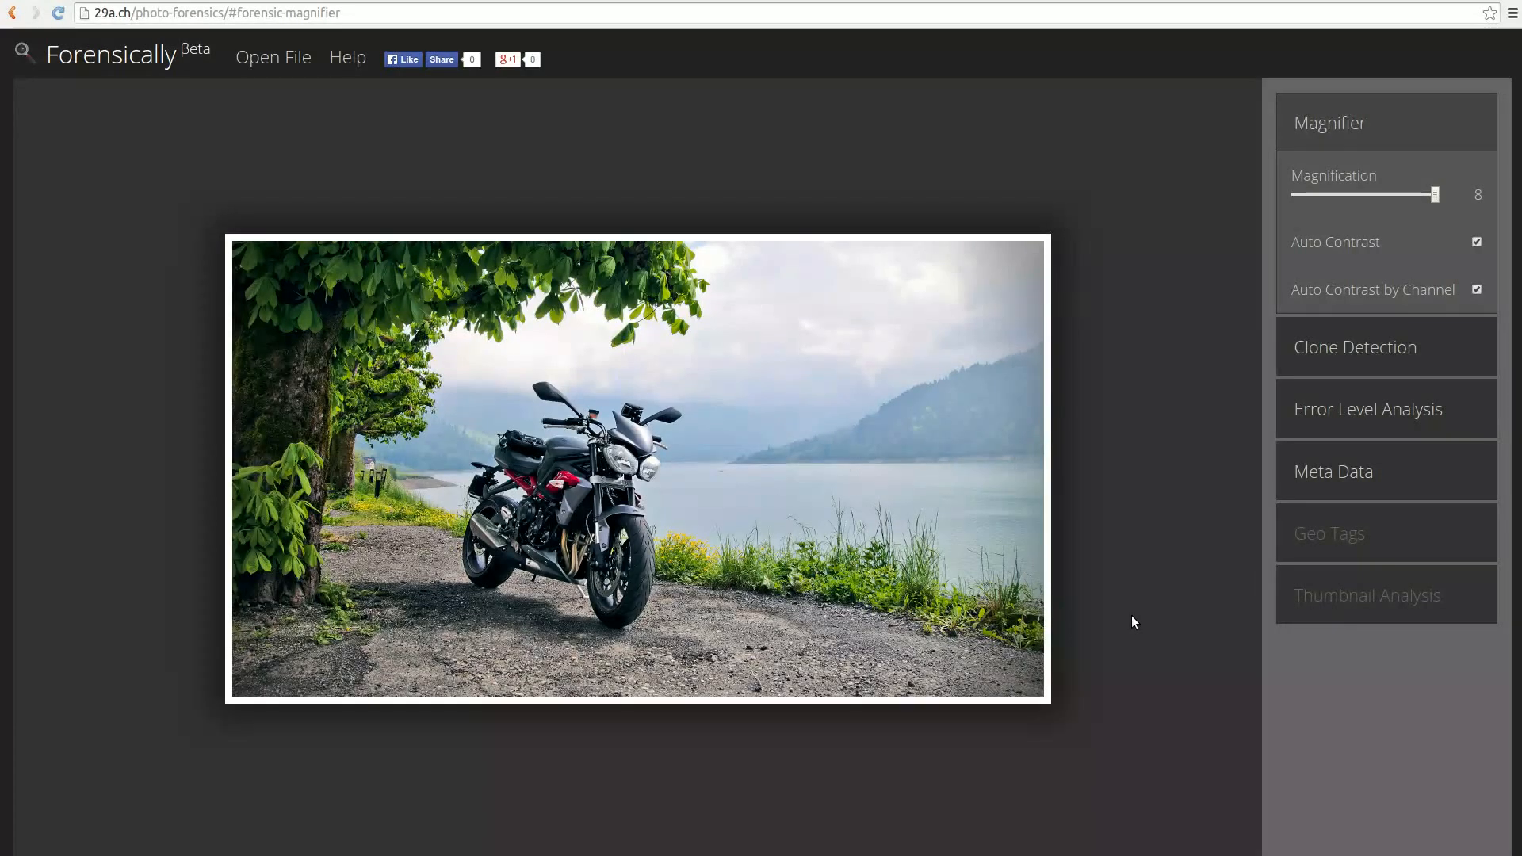
Step: Reload the page to restore the sample image and set the Magnifier's magnification to 8
click(58, 13)
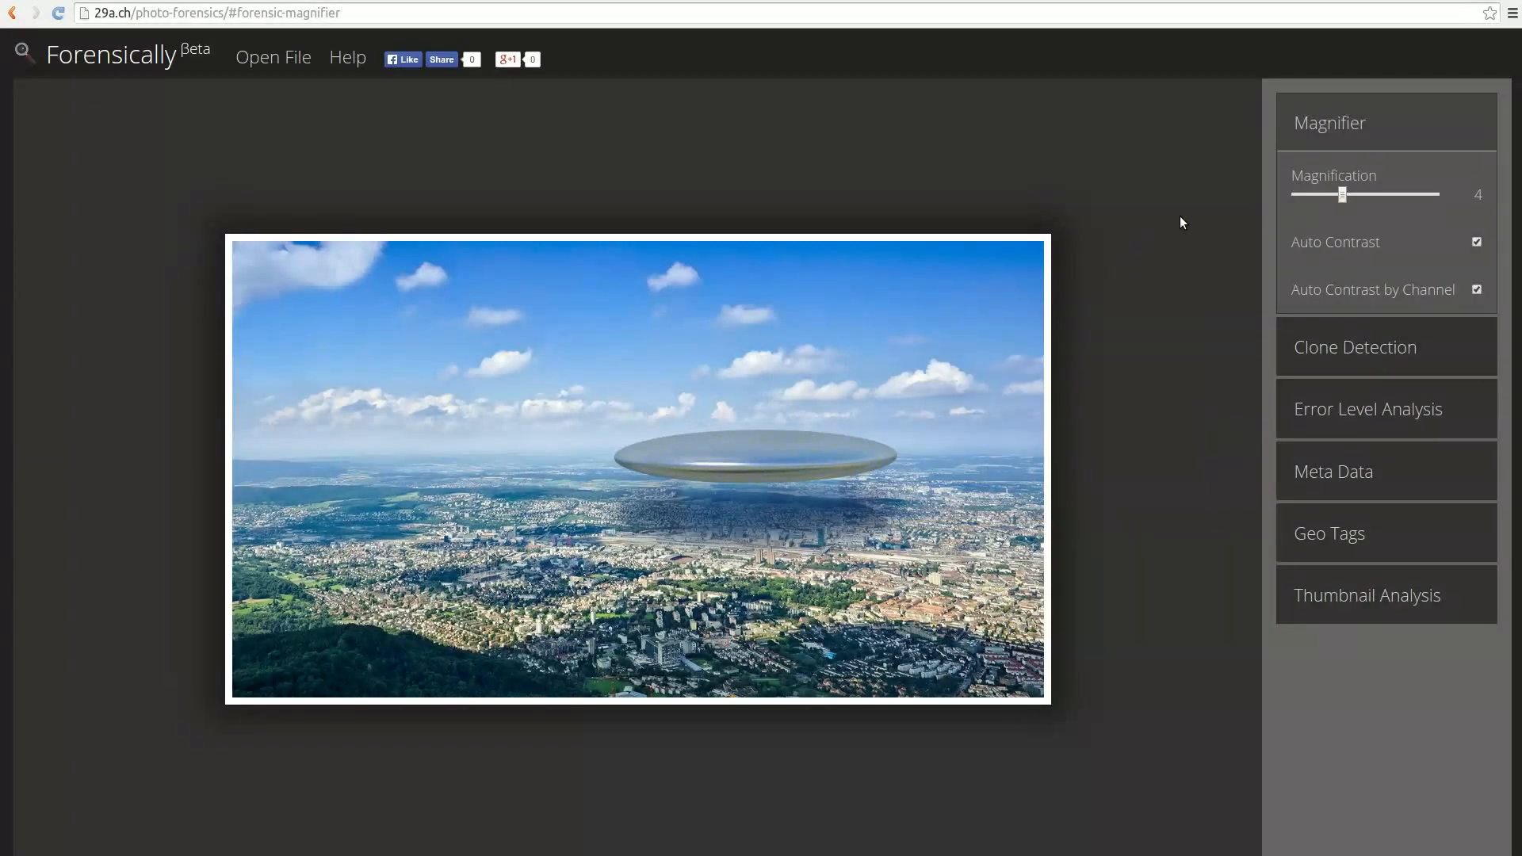
click(1301, 190)
click(1432, 194)
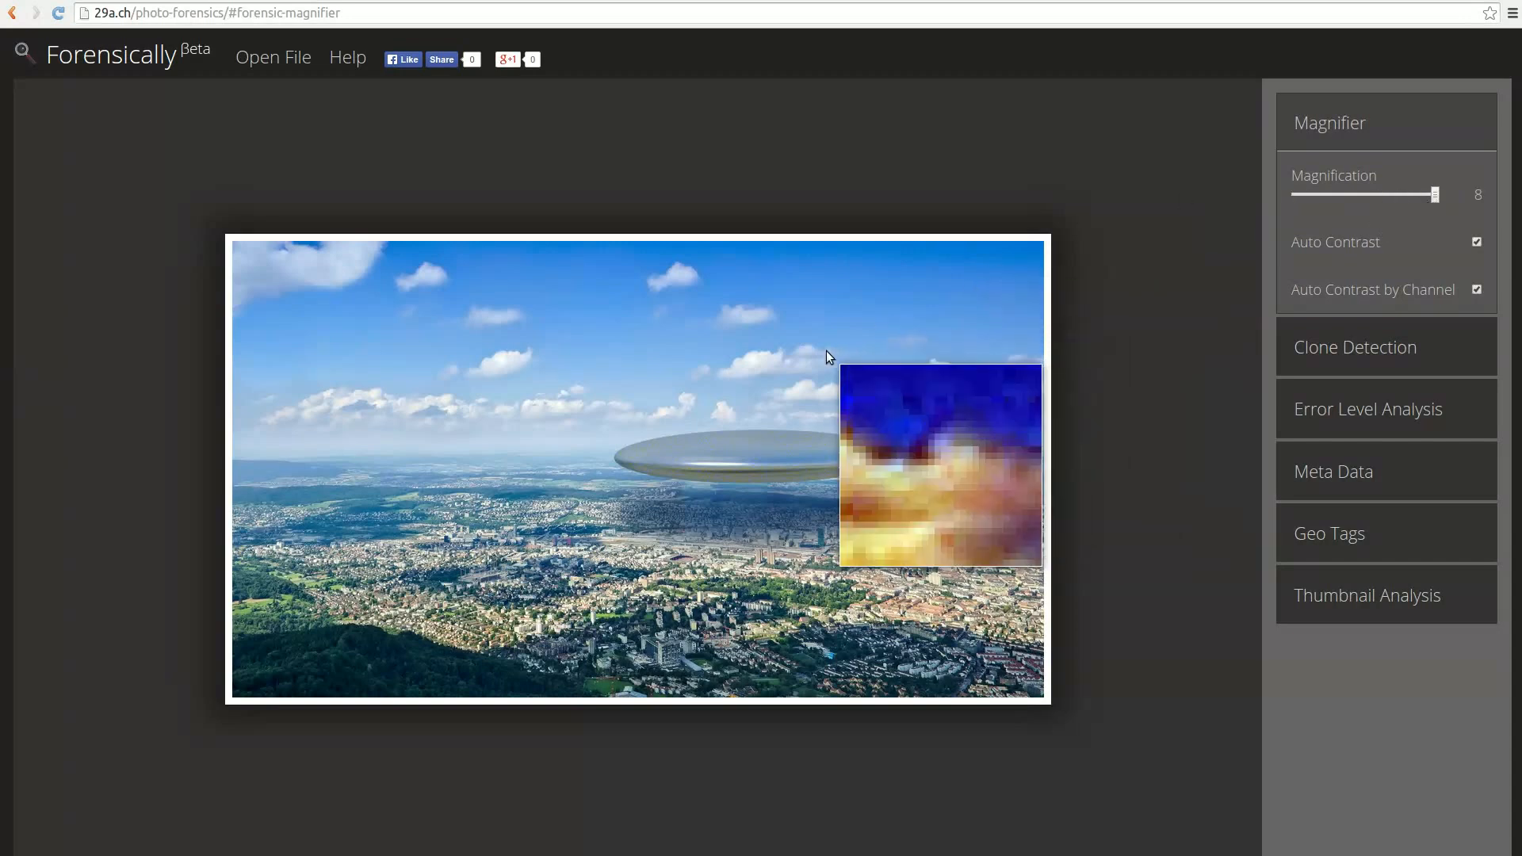
Step: Set the magnification to 4 and switch Auto Contrast off and back on for comparison
click(1339, 194)
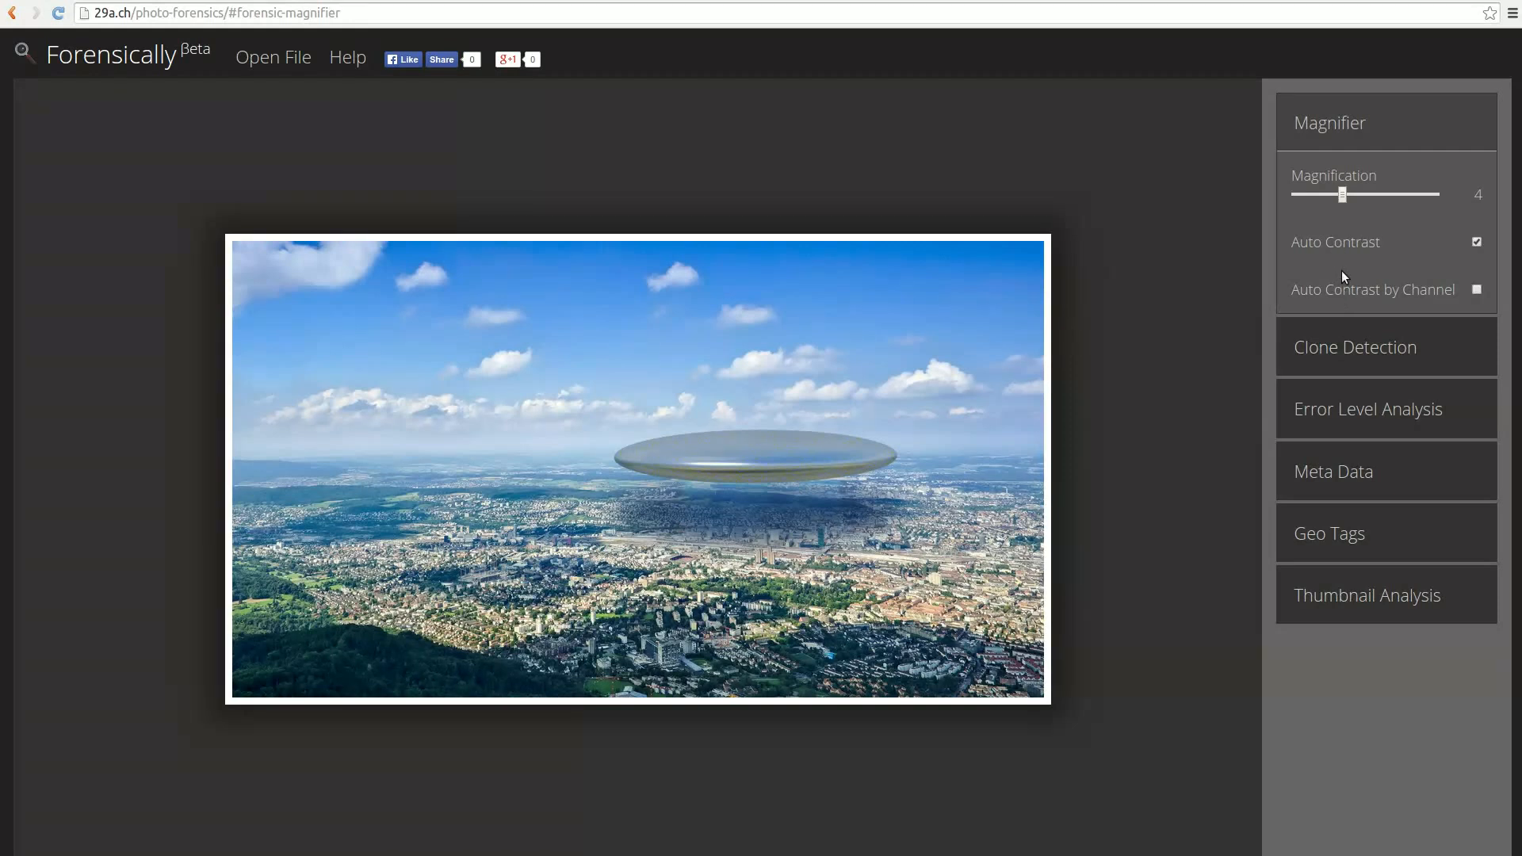
click(1344, 239)
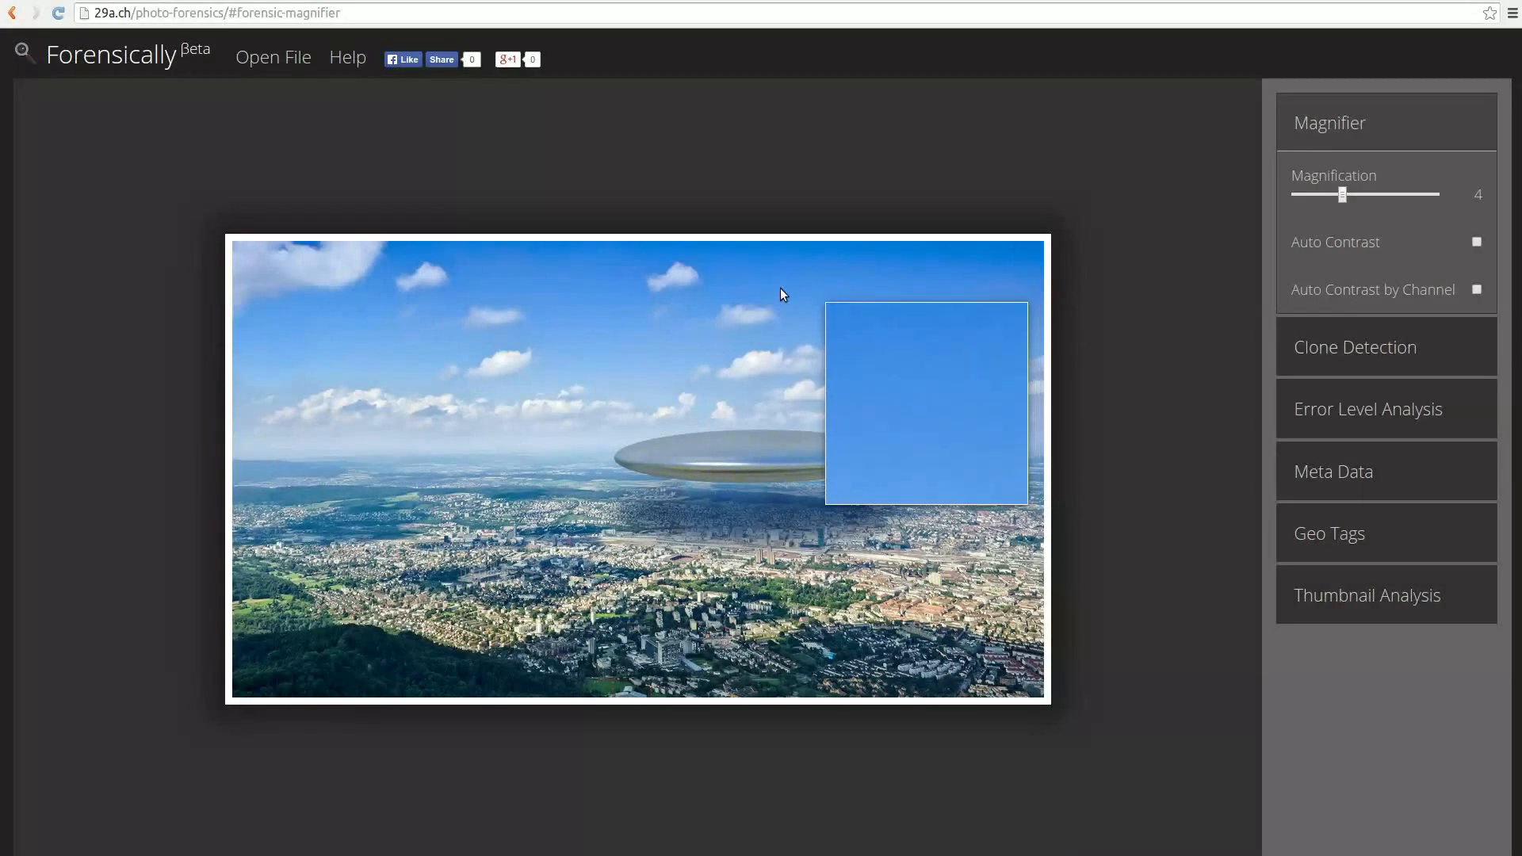
click(1361, 239)
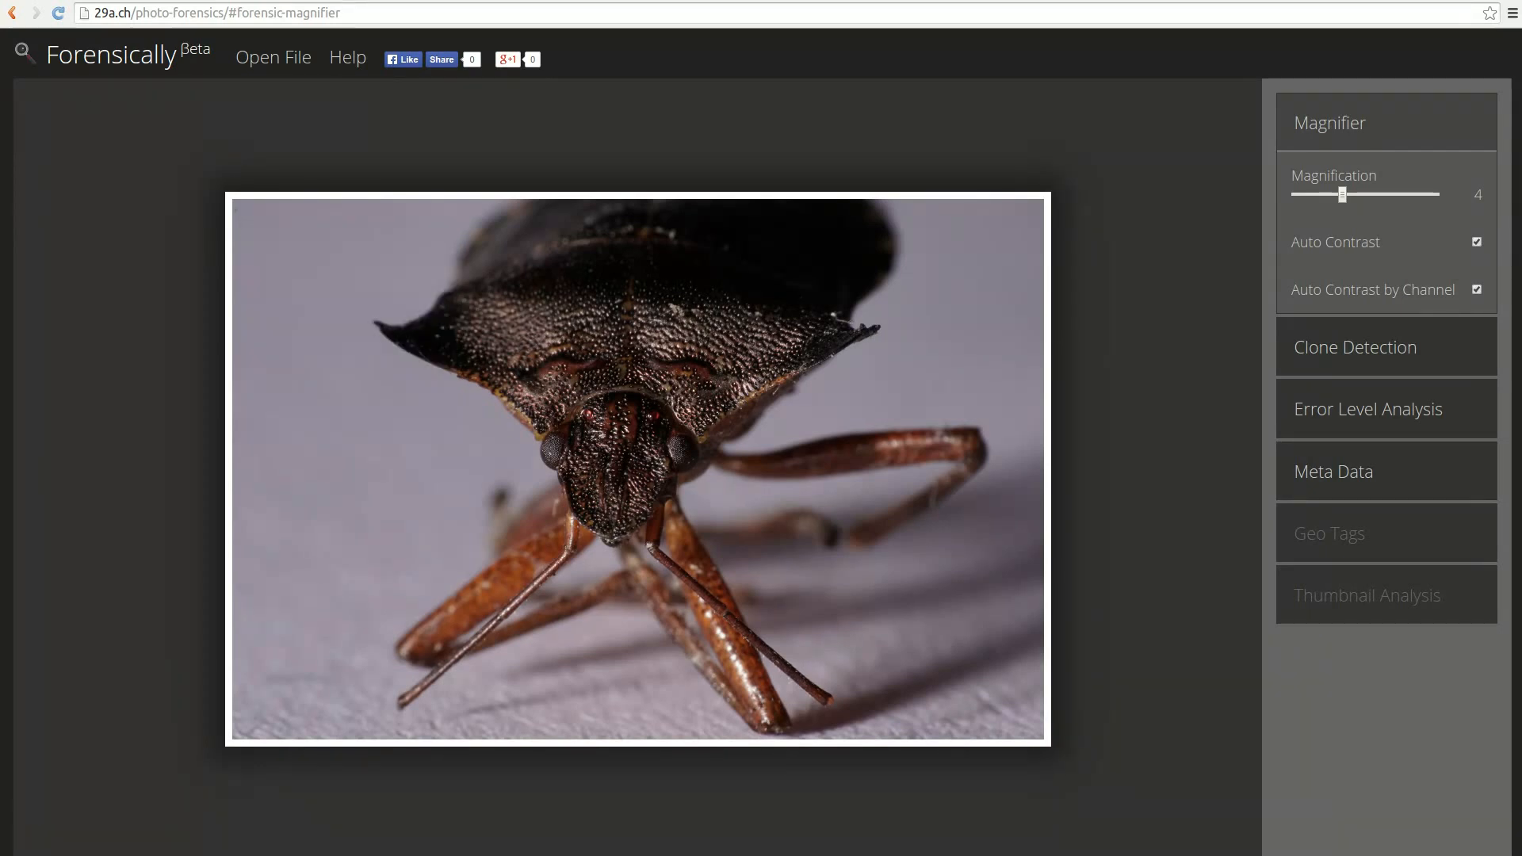
Step: Reload the page to restore the sample image, and view it with Clone Detection and the Magnifier
click(60, 14)
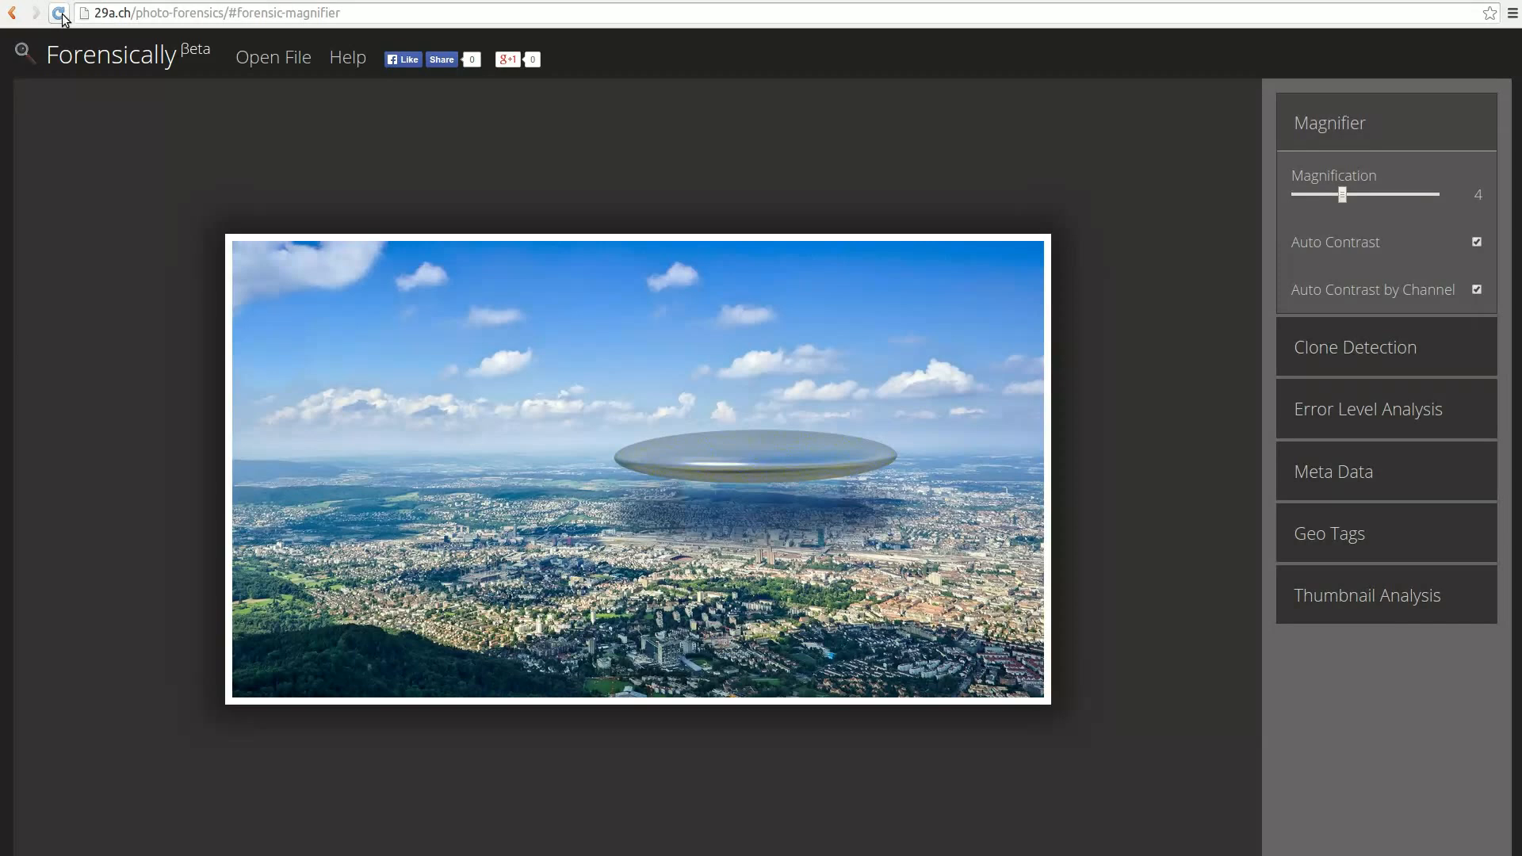
click(1304, 371)
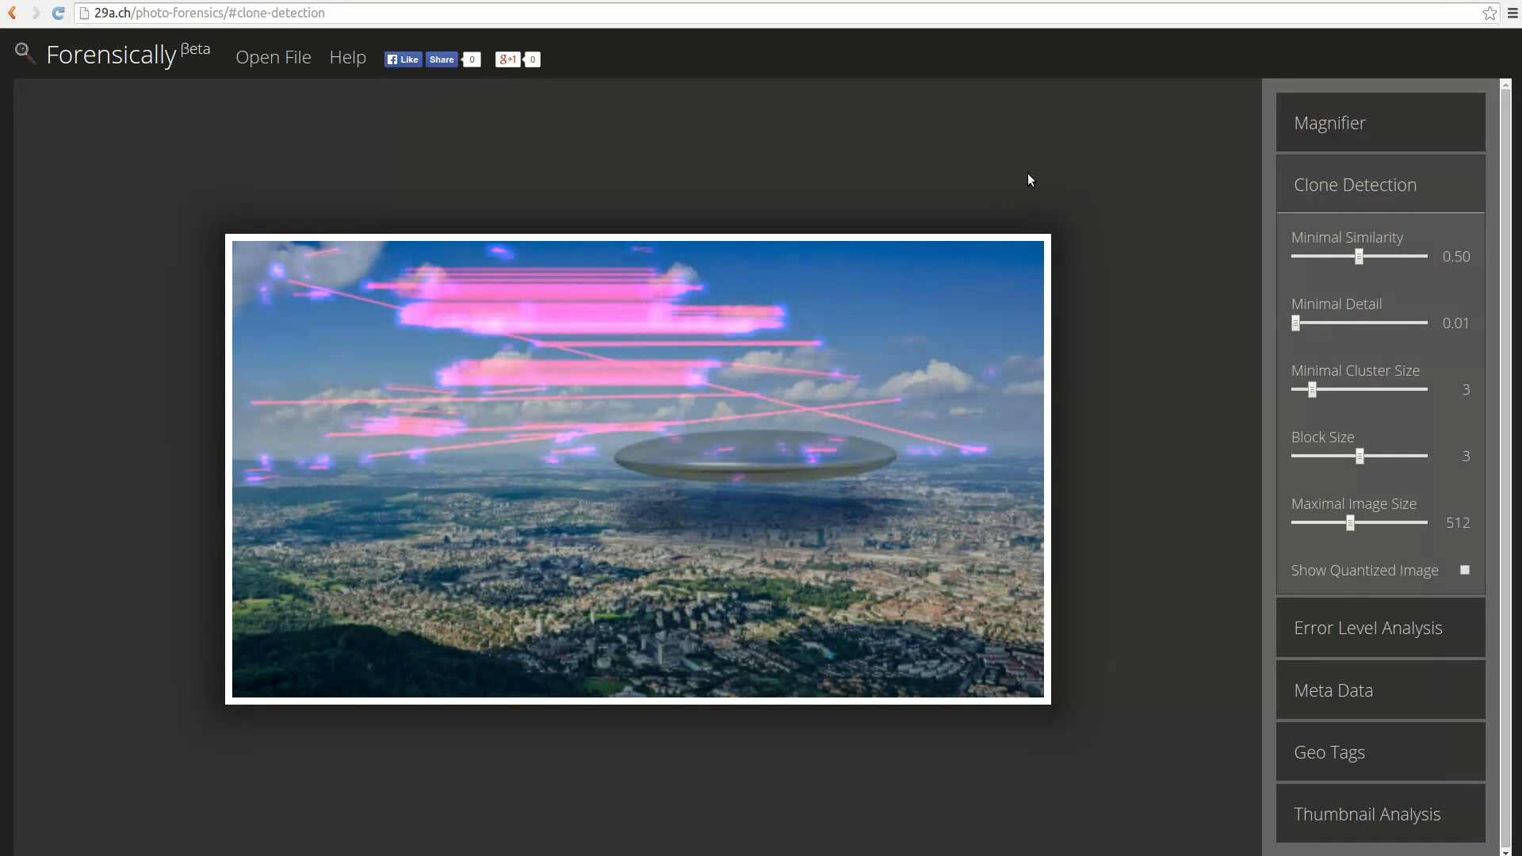
click(1300, 125)
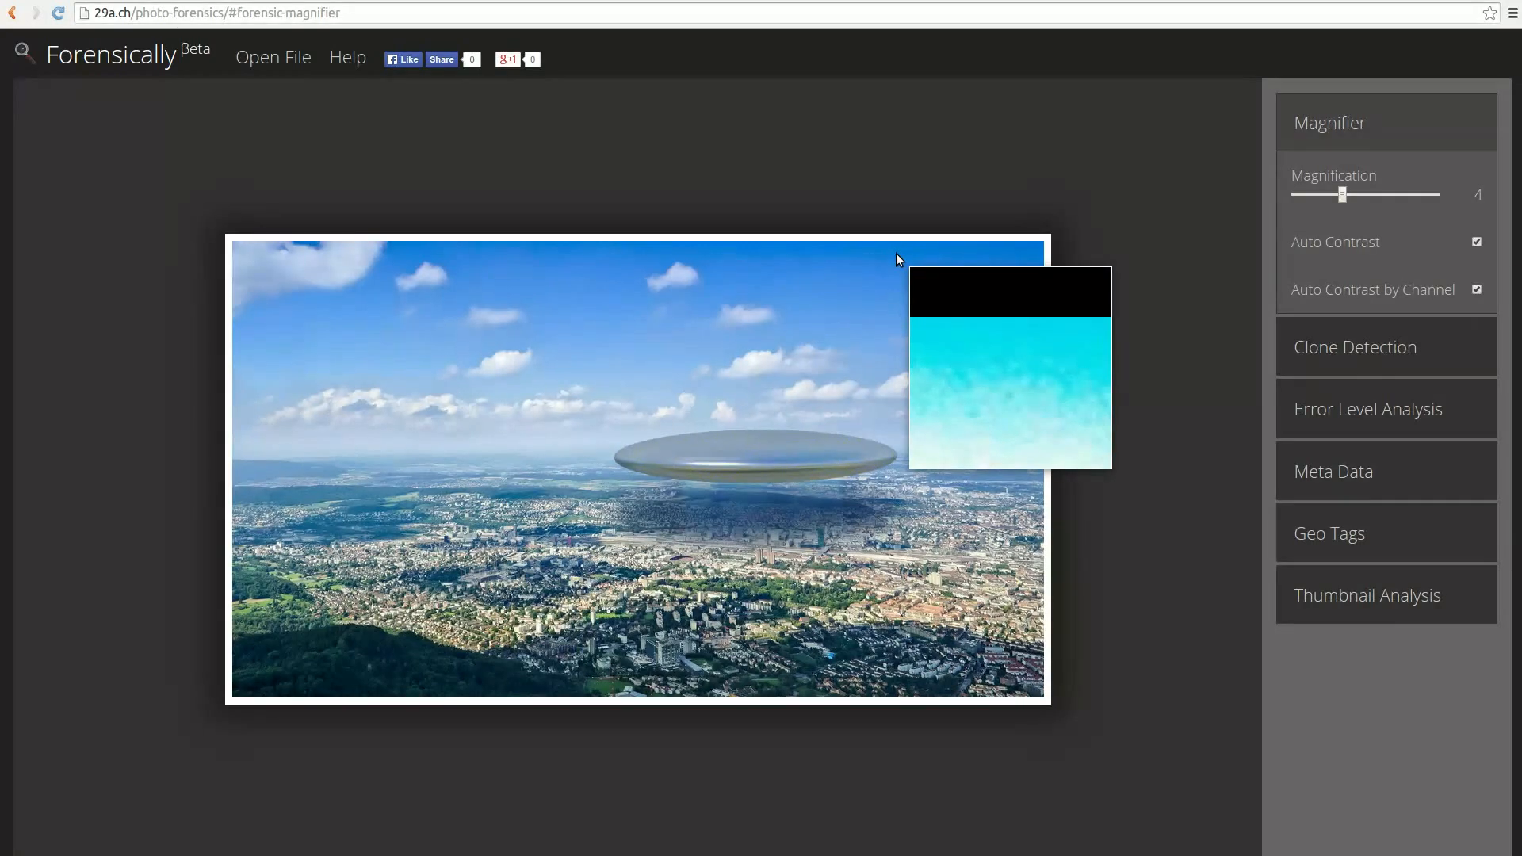
Step: Run Clone Detection on the sample image with Minimal Similarity at 0.09, and raise the similarity again
click(1353, 342)
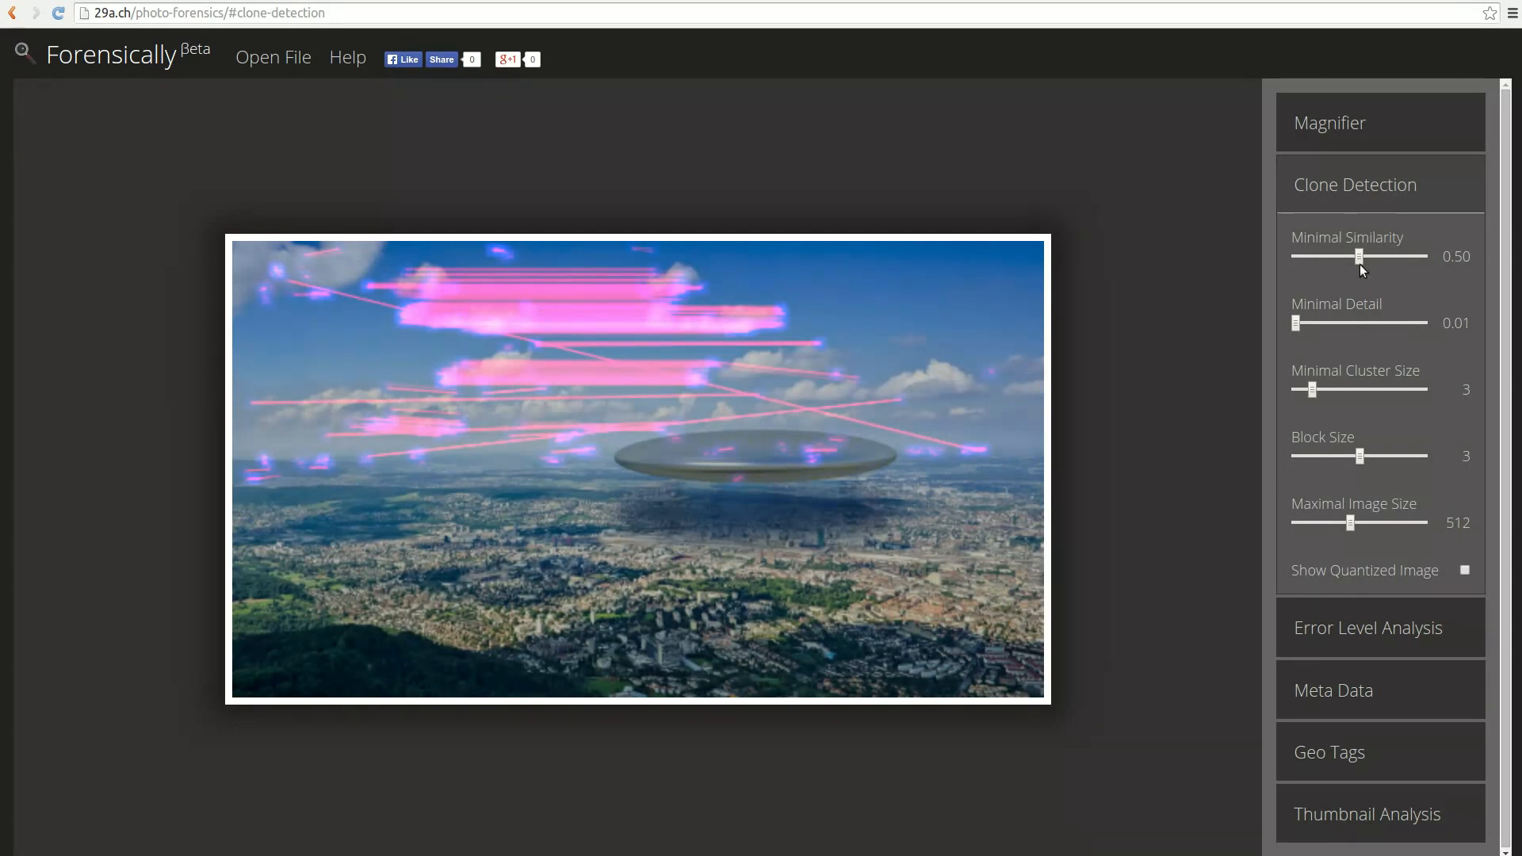
click(1306, 255)
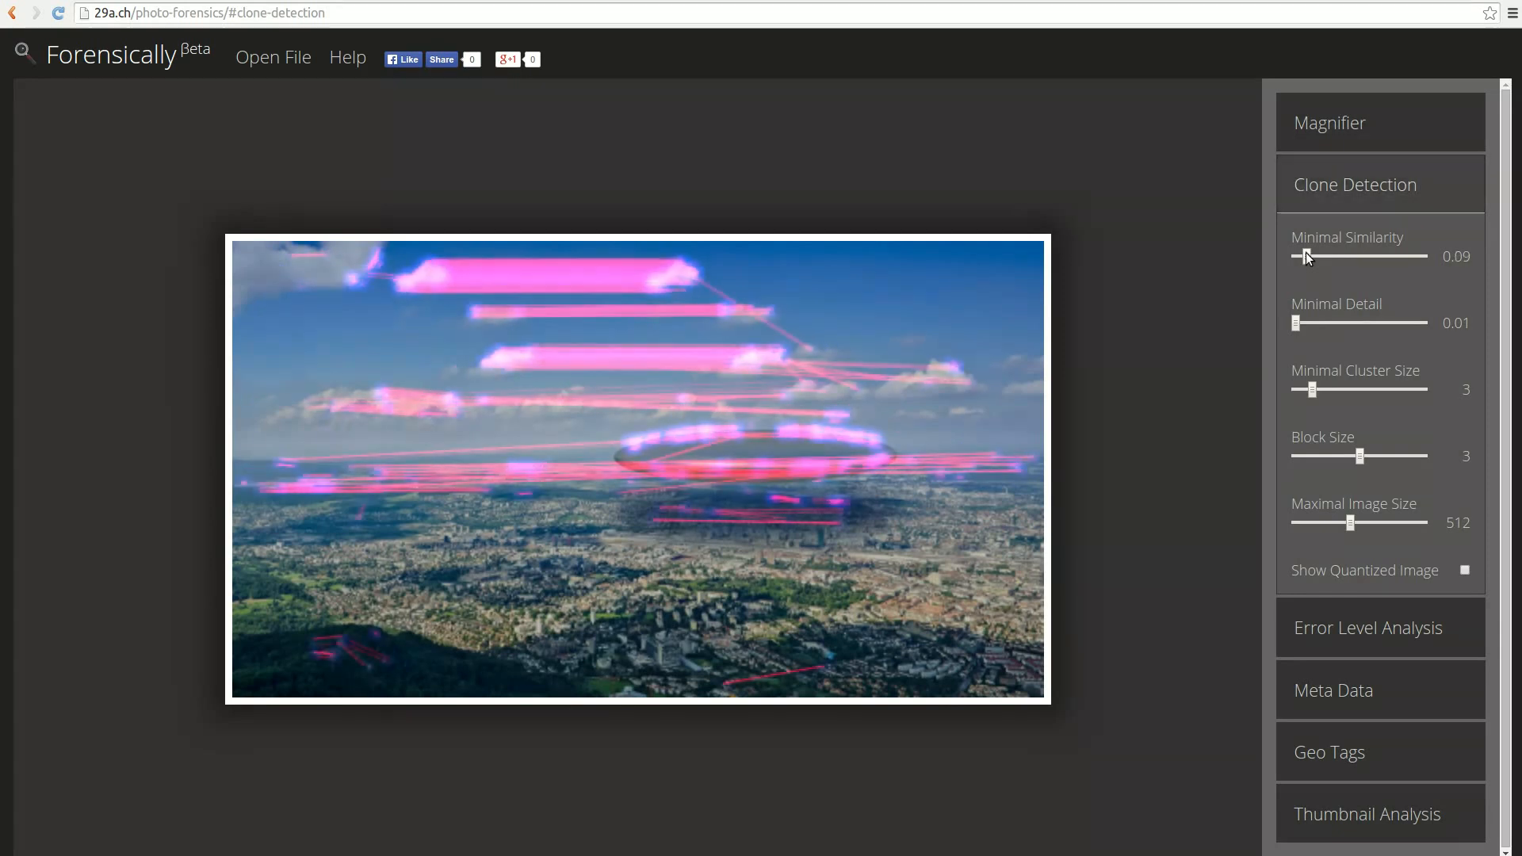
click(1391, 254)
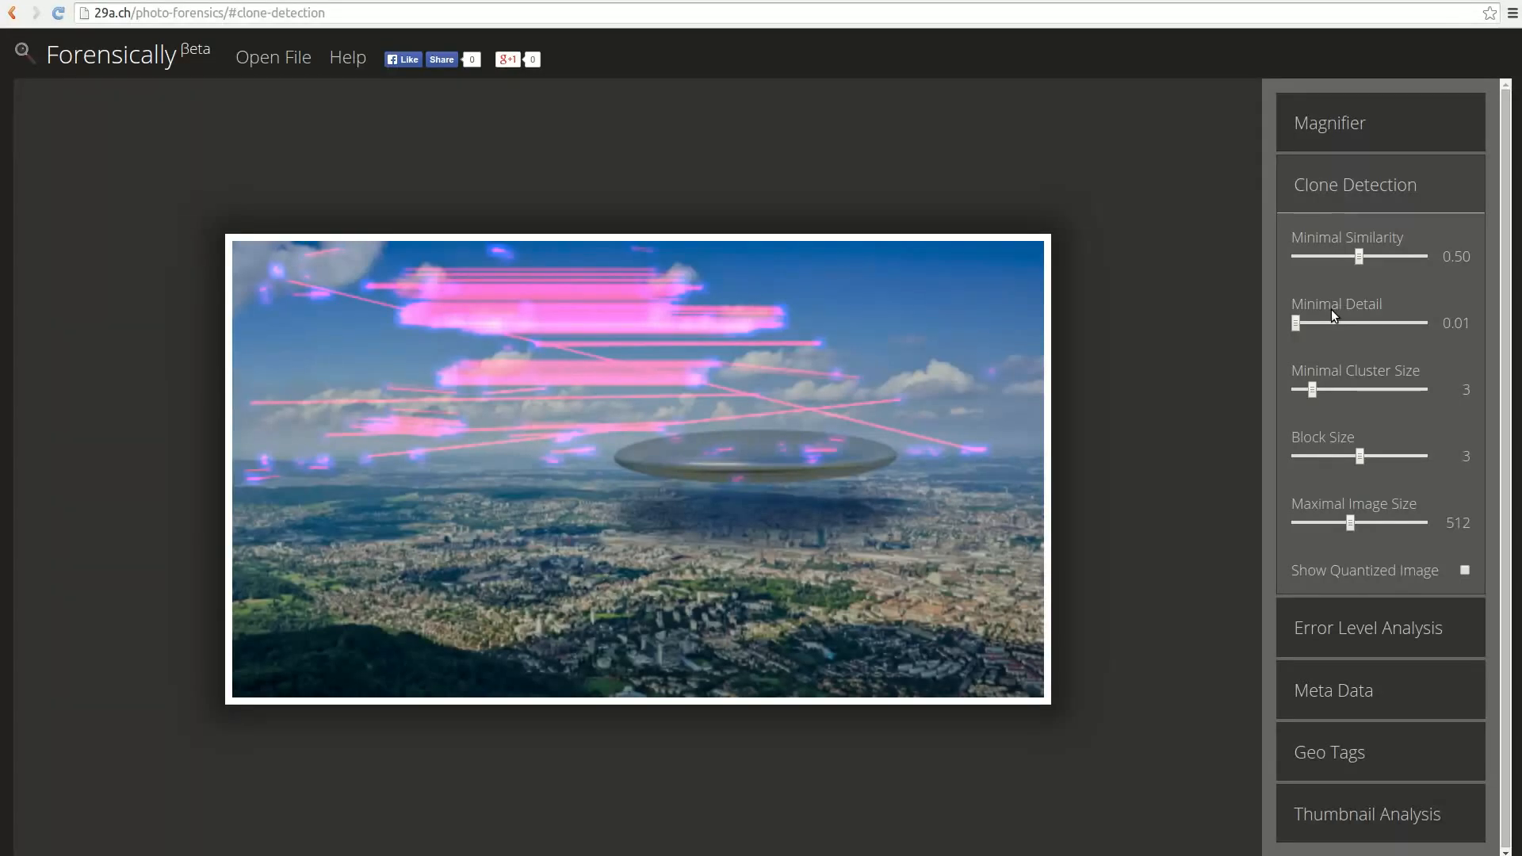
Step: Try Minimal Detail at 0.00 and at 10.00, and lower it again
drag(1295, 322, 1284, 321)
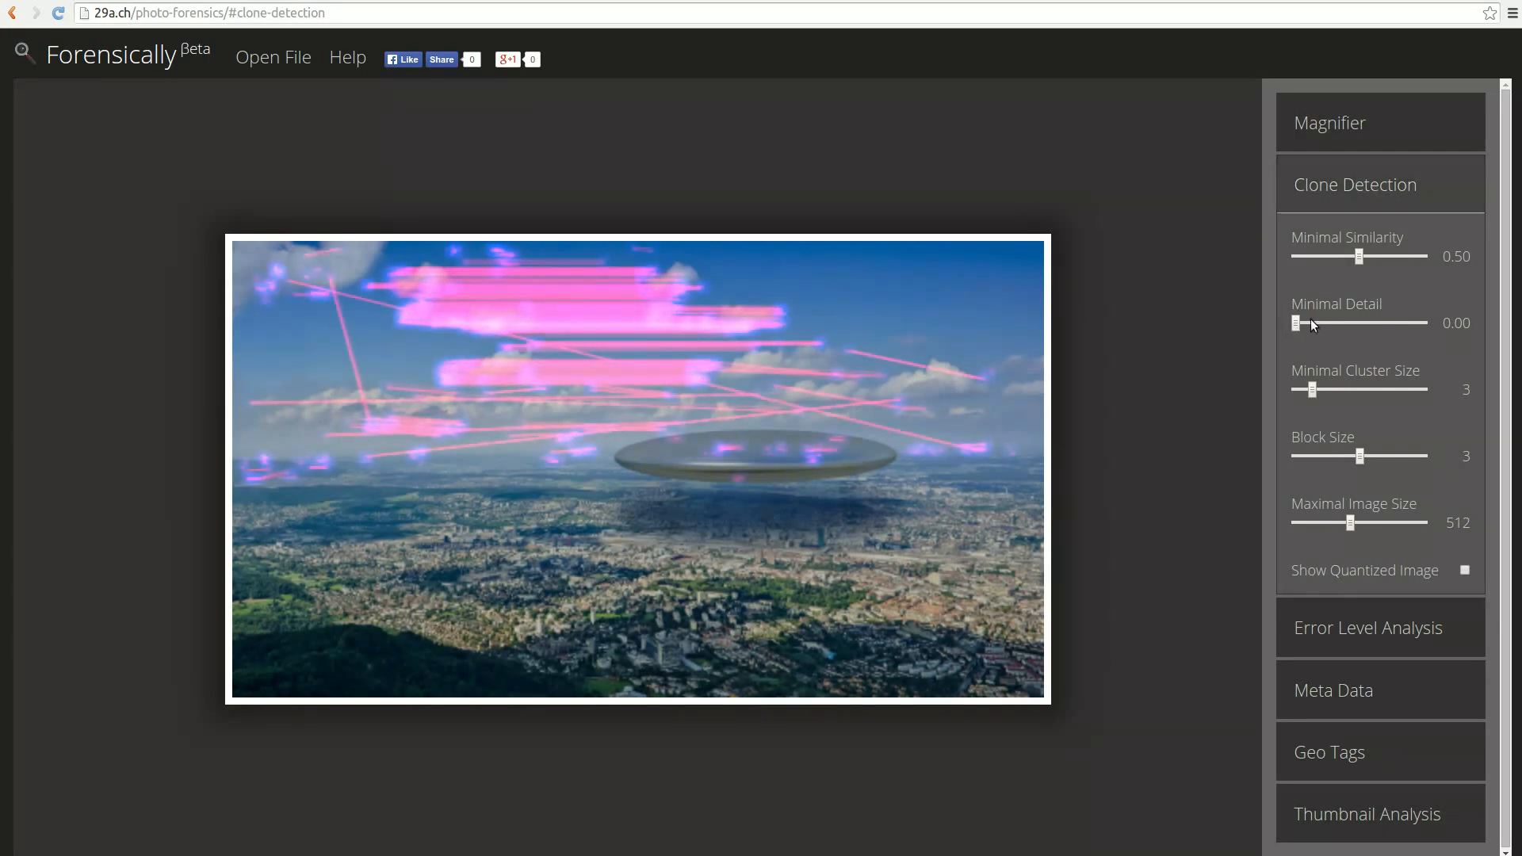
drag(1399, 323, 1427, 323)
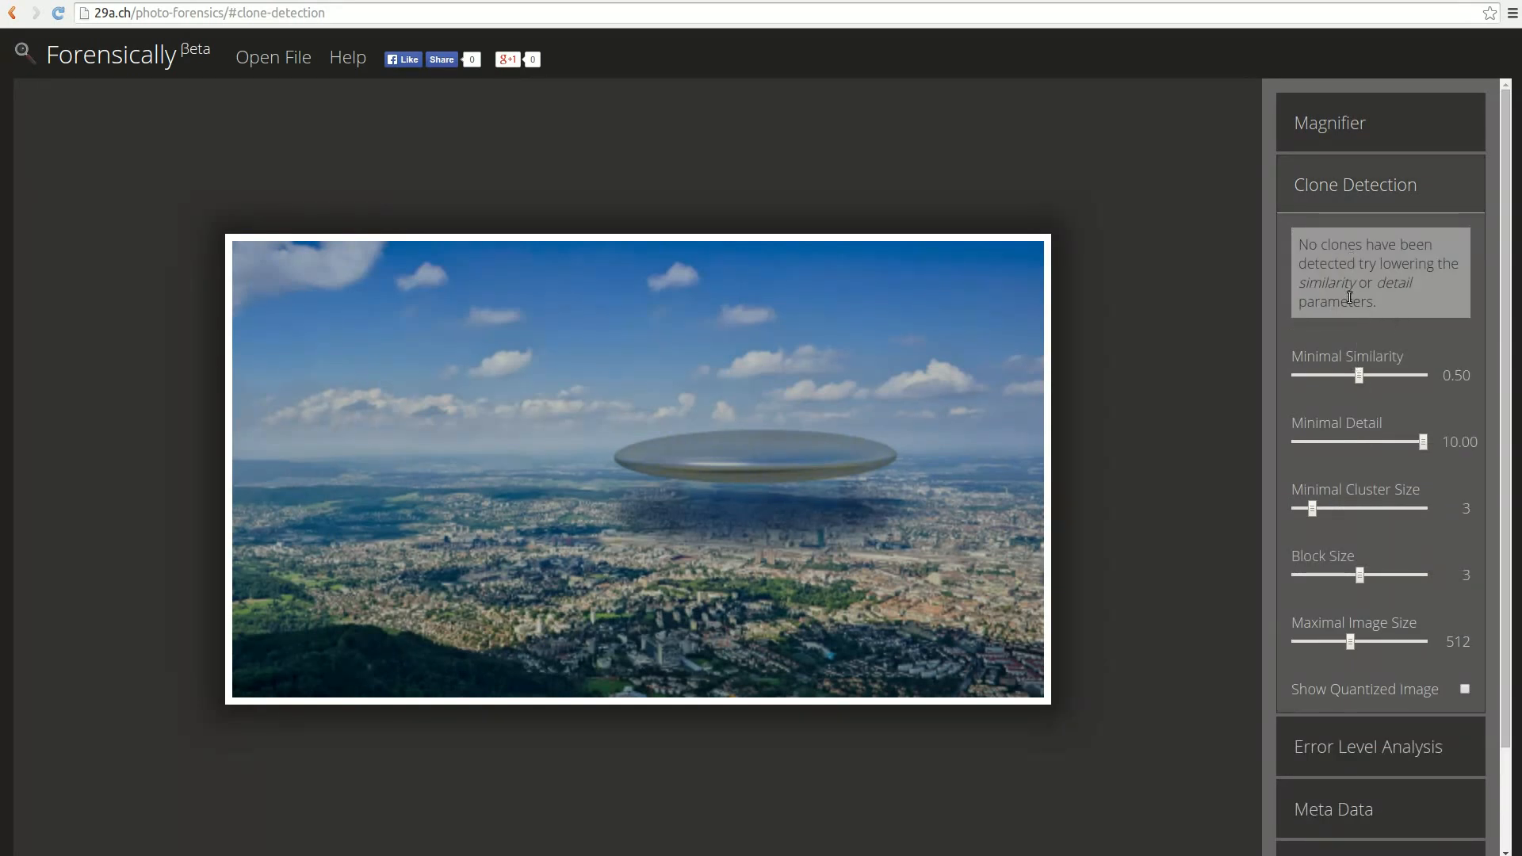
click(1351, 442)
key(Home)
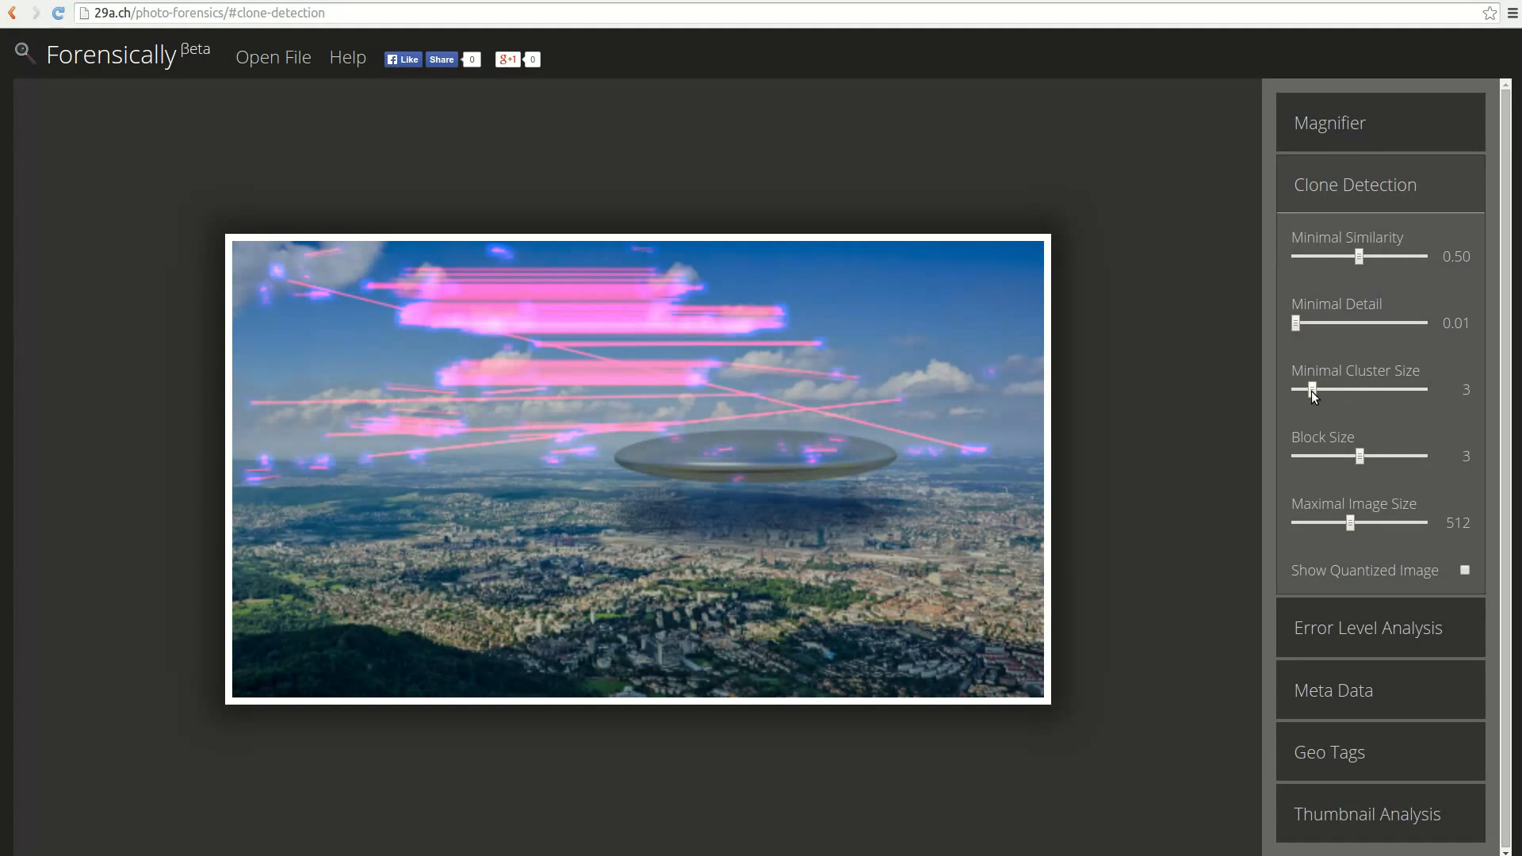
Step: Try Minimal Cluster Size at 16 and return it to 3
drag(1311, 392, 1293, 390)
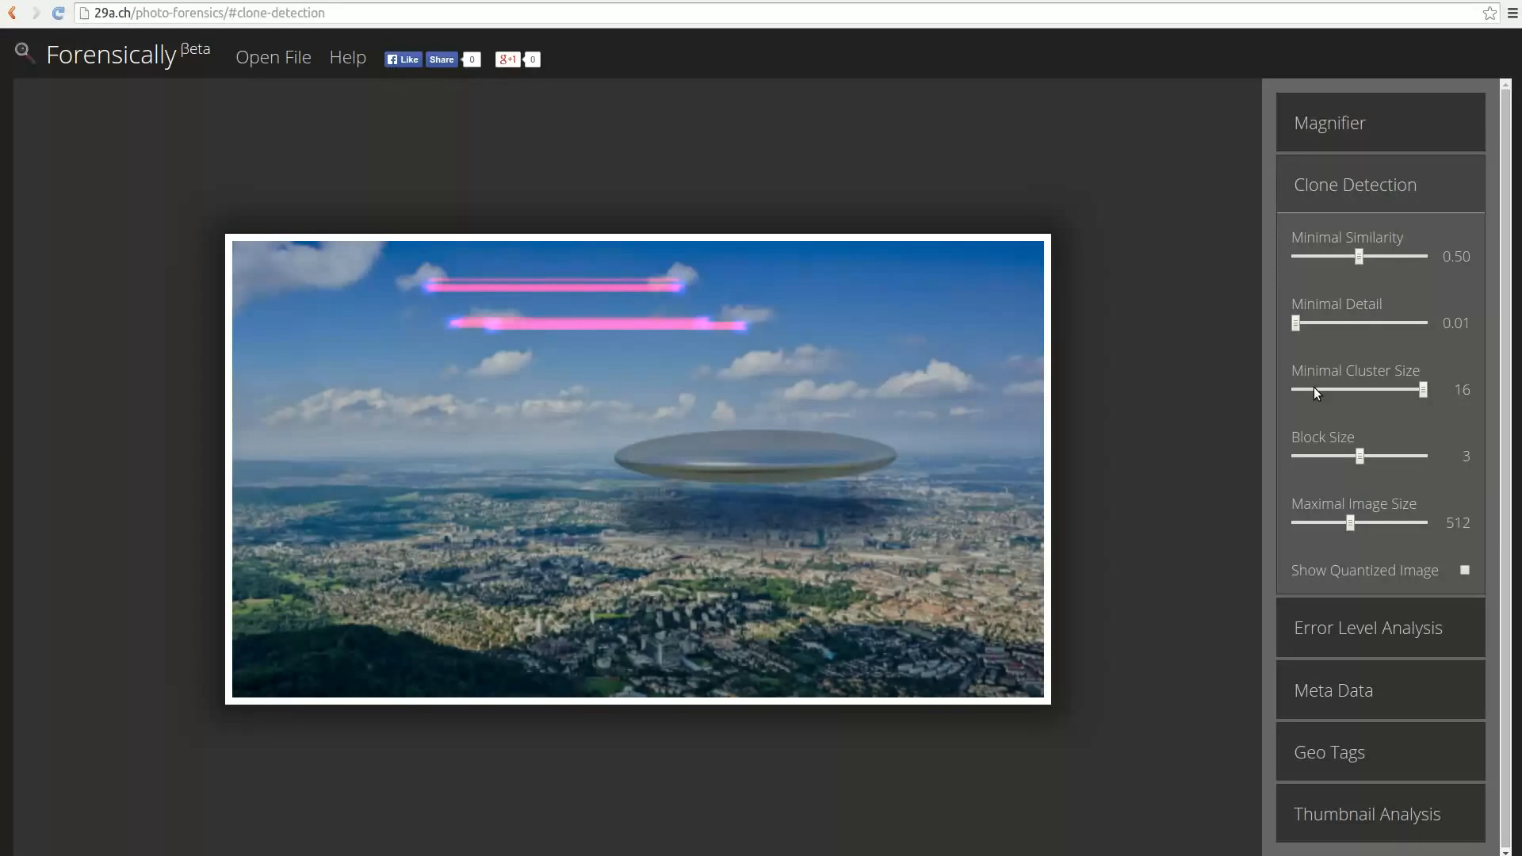
click(1314, 388)
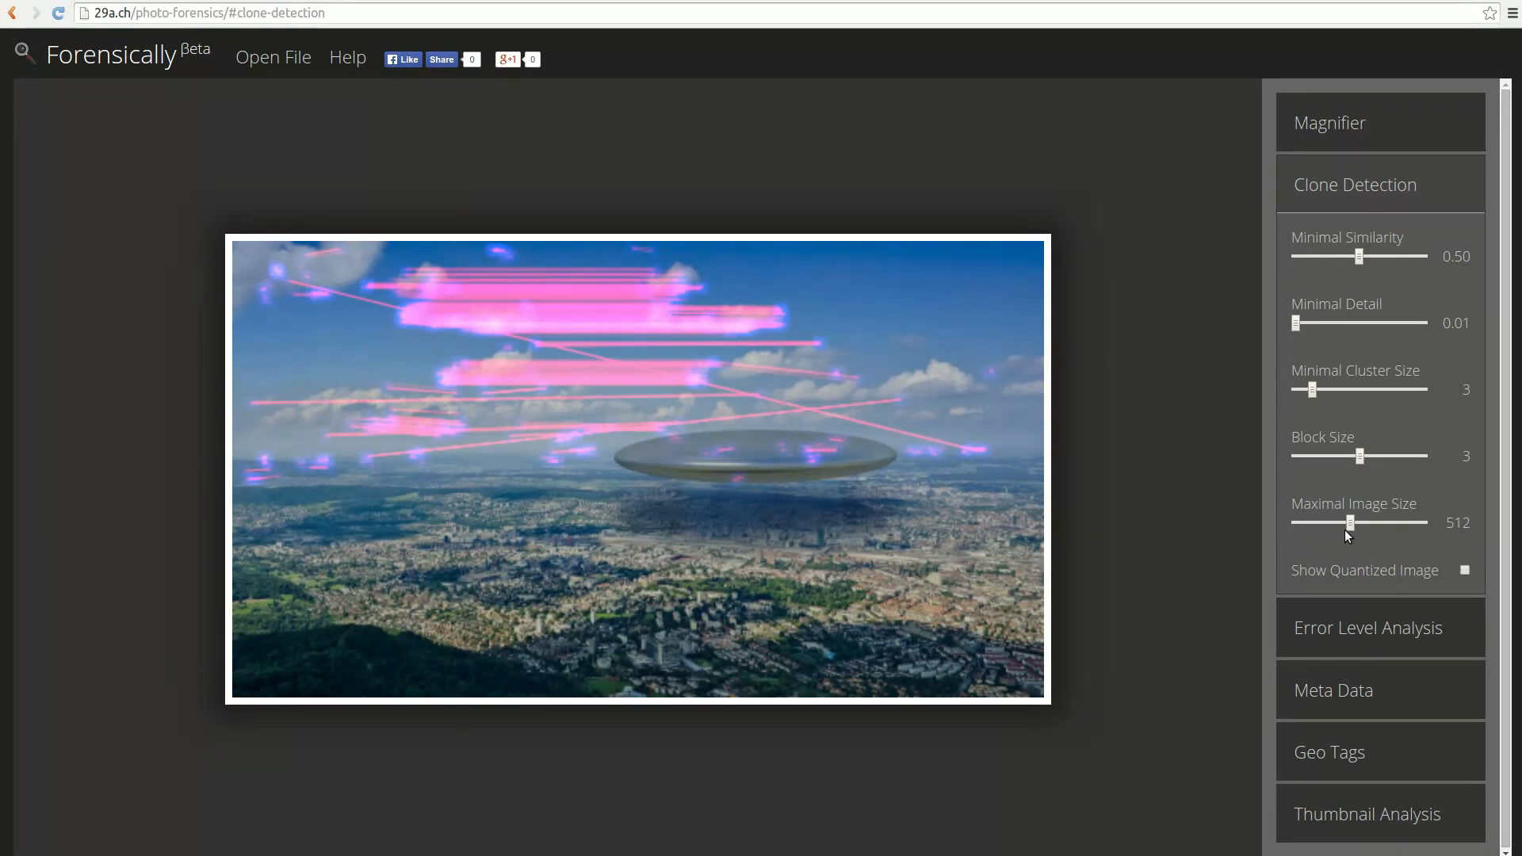
Step: Set Maximal Image Size to 1024 and lower Minimal Similarity to 0.13 and below while showing the quantized image
drag(1353, 525, 1457, 538)
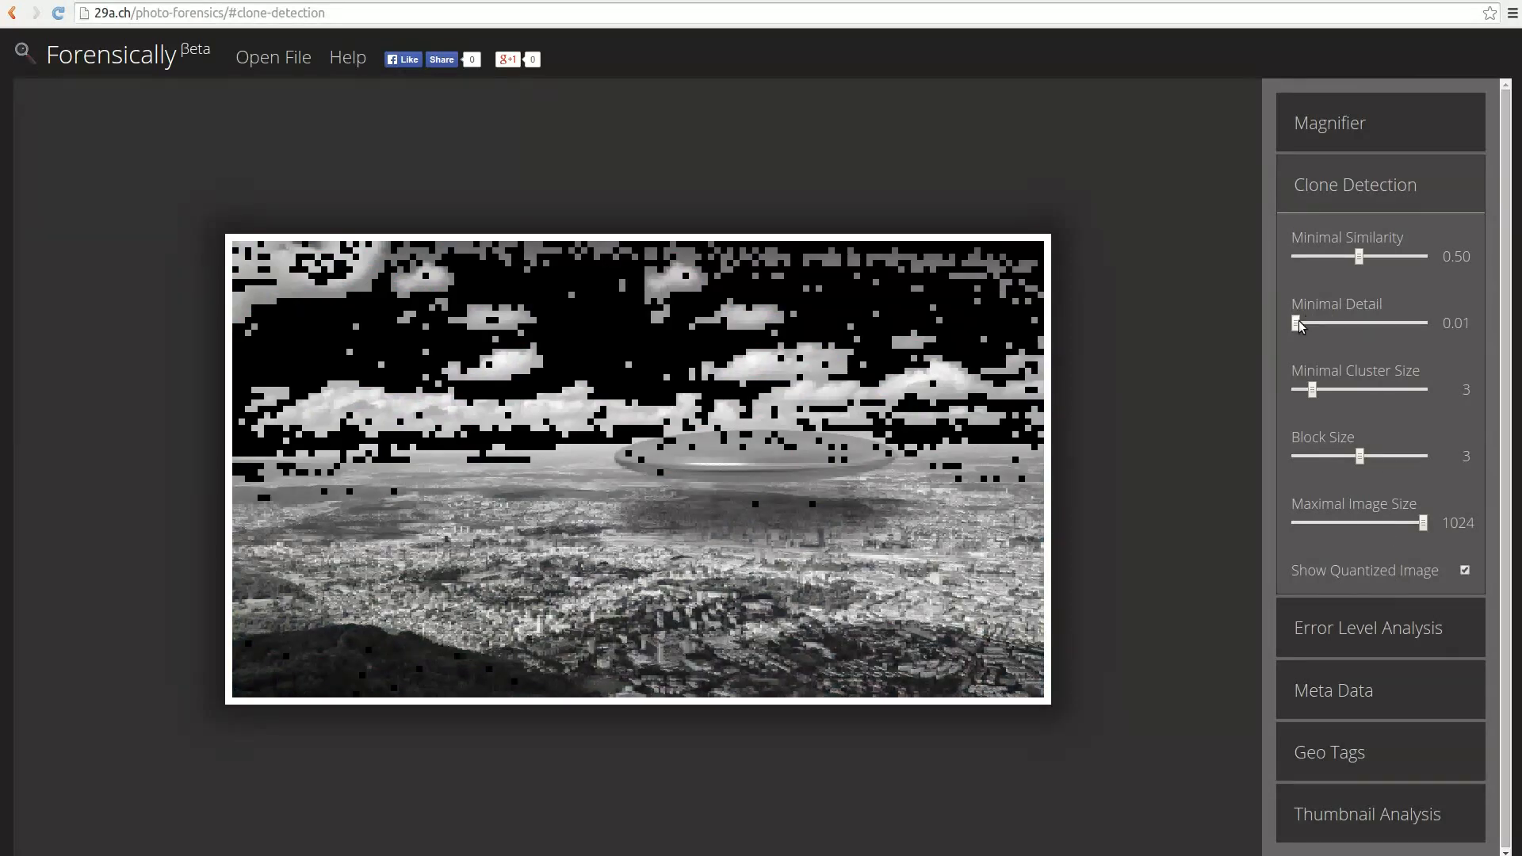
drag(1297, 321, 1295, 320)
drag(1322, 250, 1311, 253)
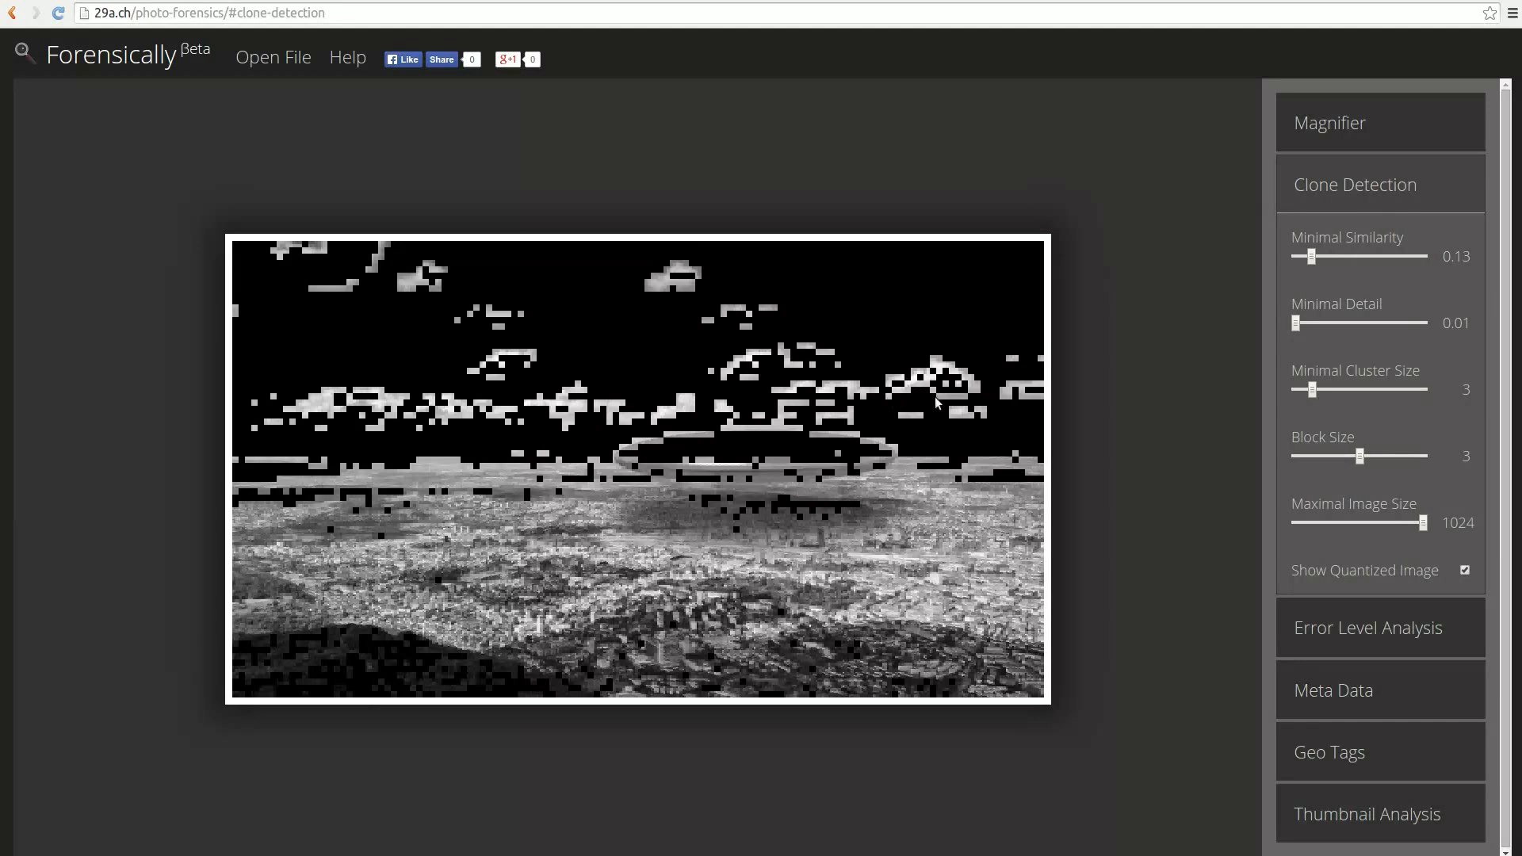
drag(1302, 258, 1300, 254)
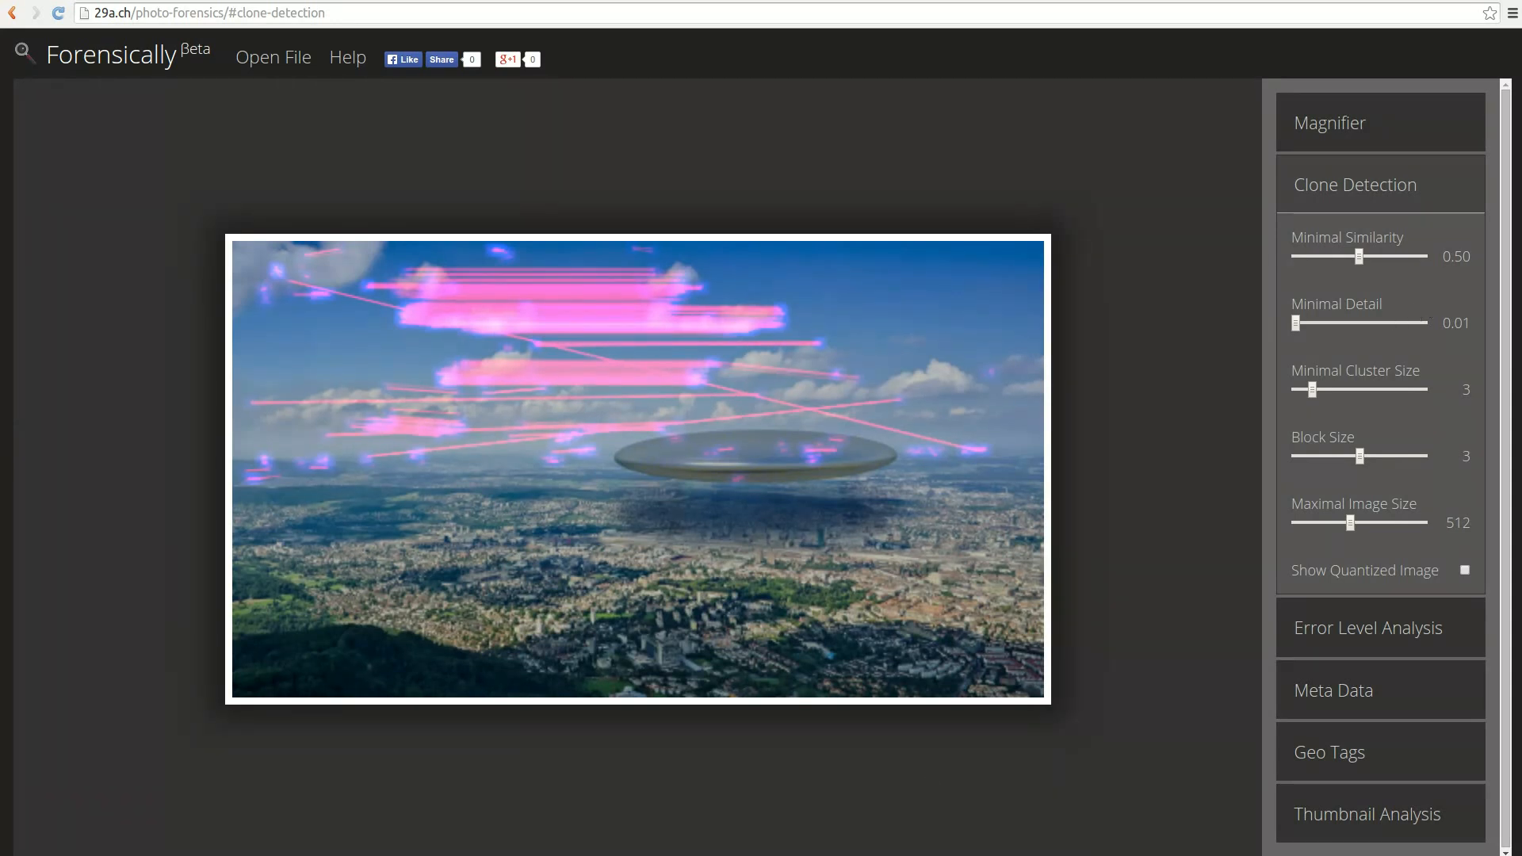
Step: Load the close-up face image, check it for cloned areas, and inspect the skin with the Magnifier
drag(658, 848, 717, 616)
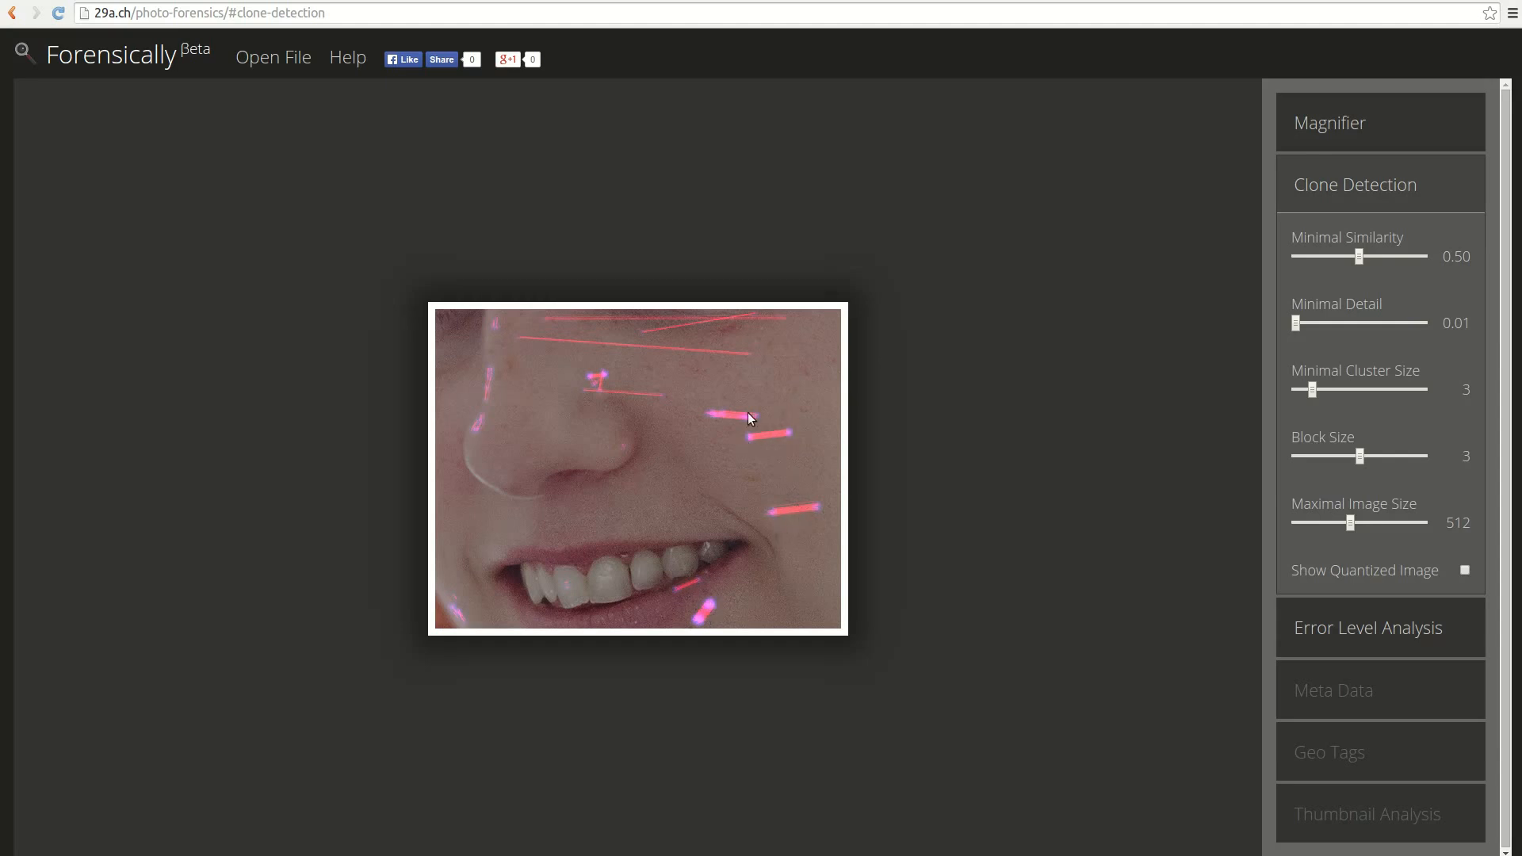
click(1372, 120)
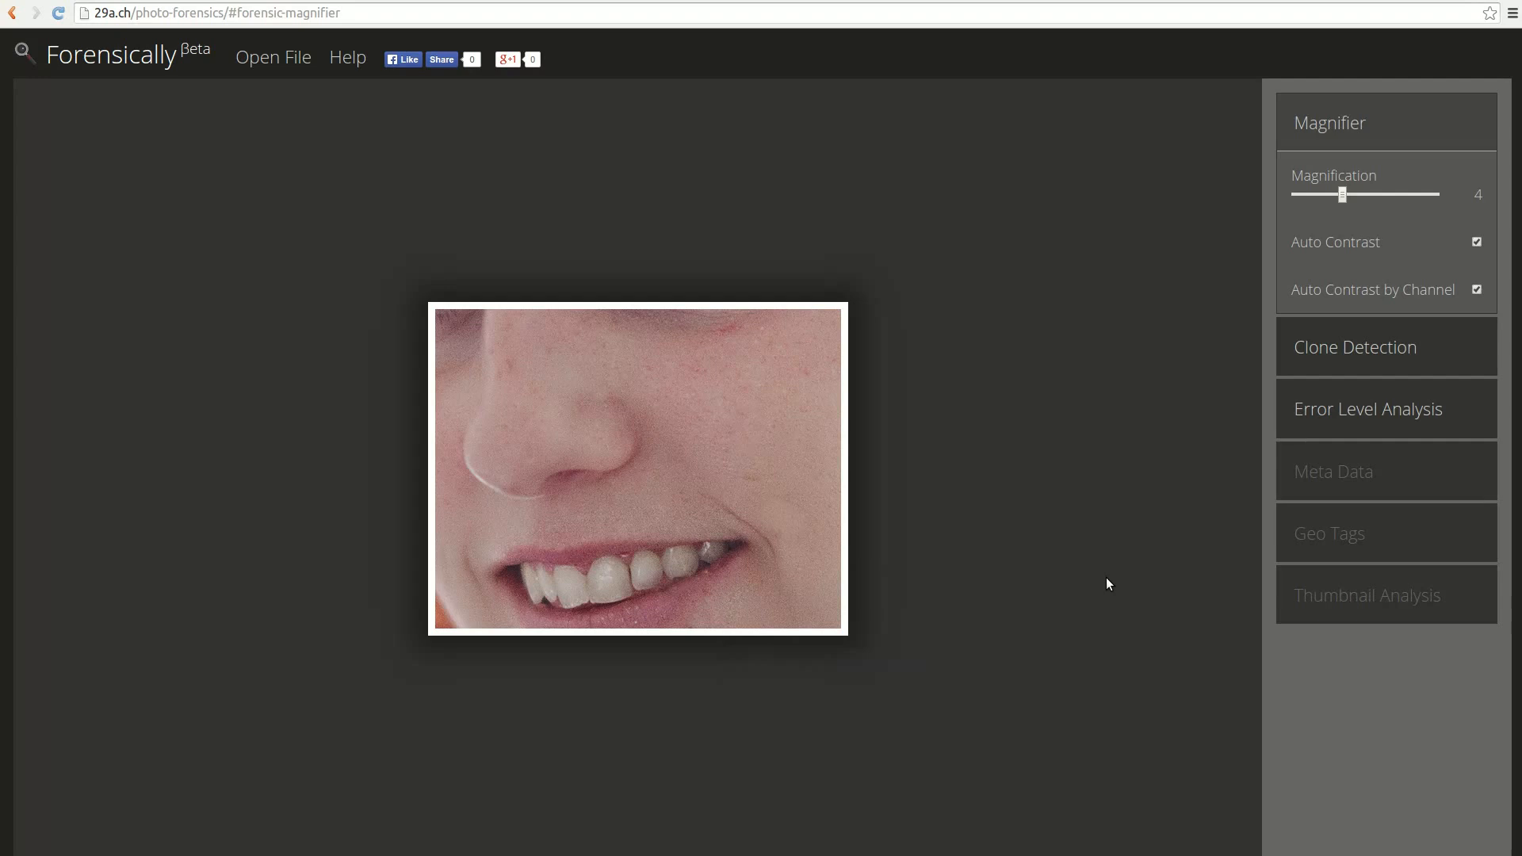
click(1357, 204)
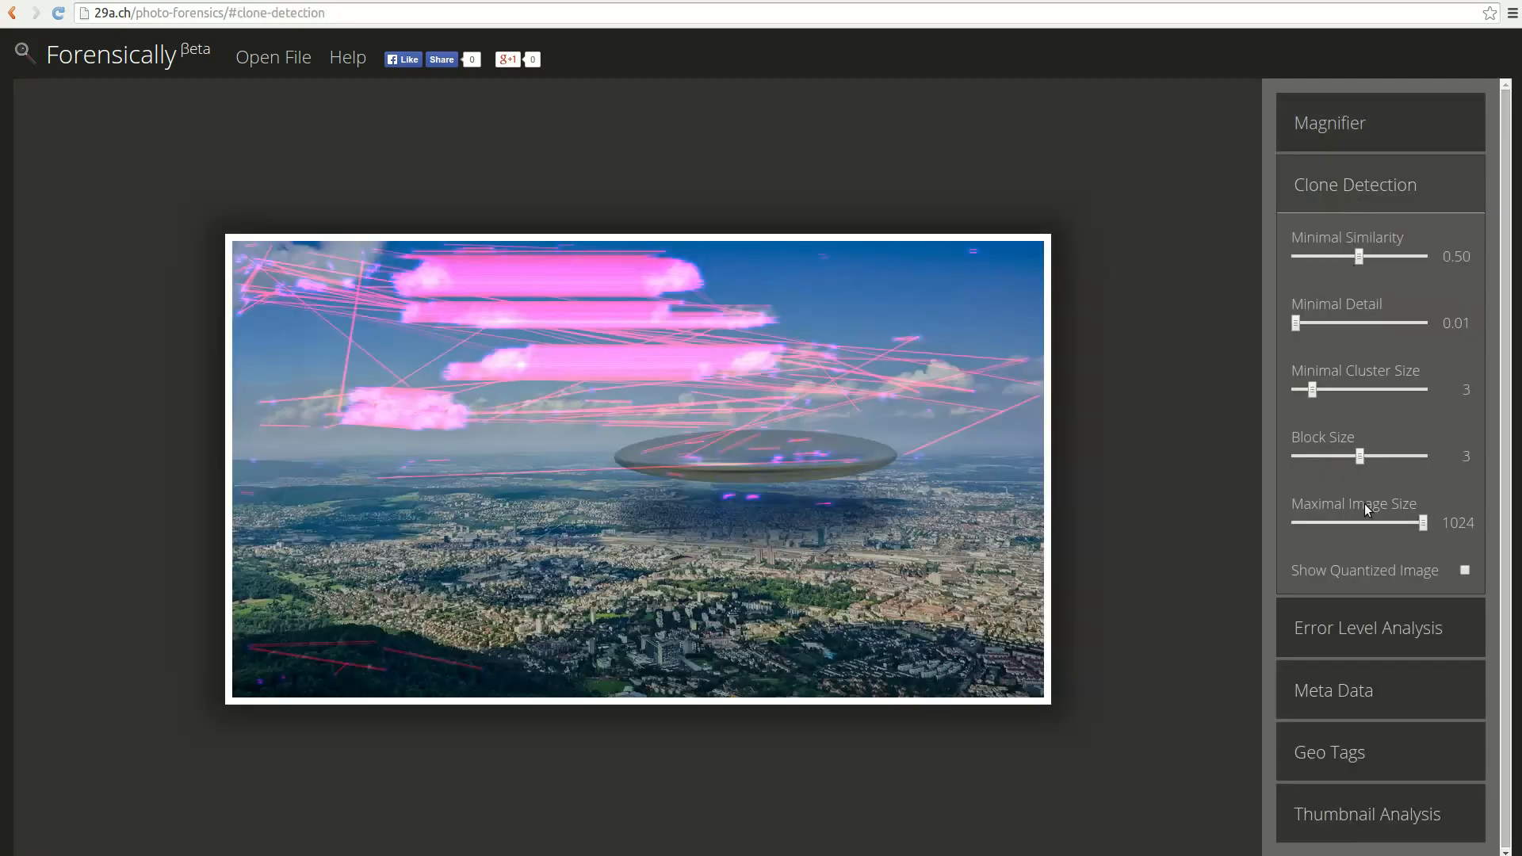
Step: View the Error Level Analysis of the saucer image, and inspect the saucer's edge with the Magnifier at magnification 6
click(1383, 625)
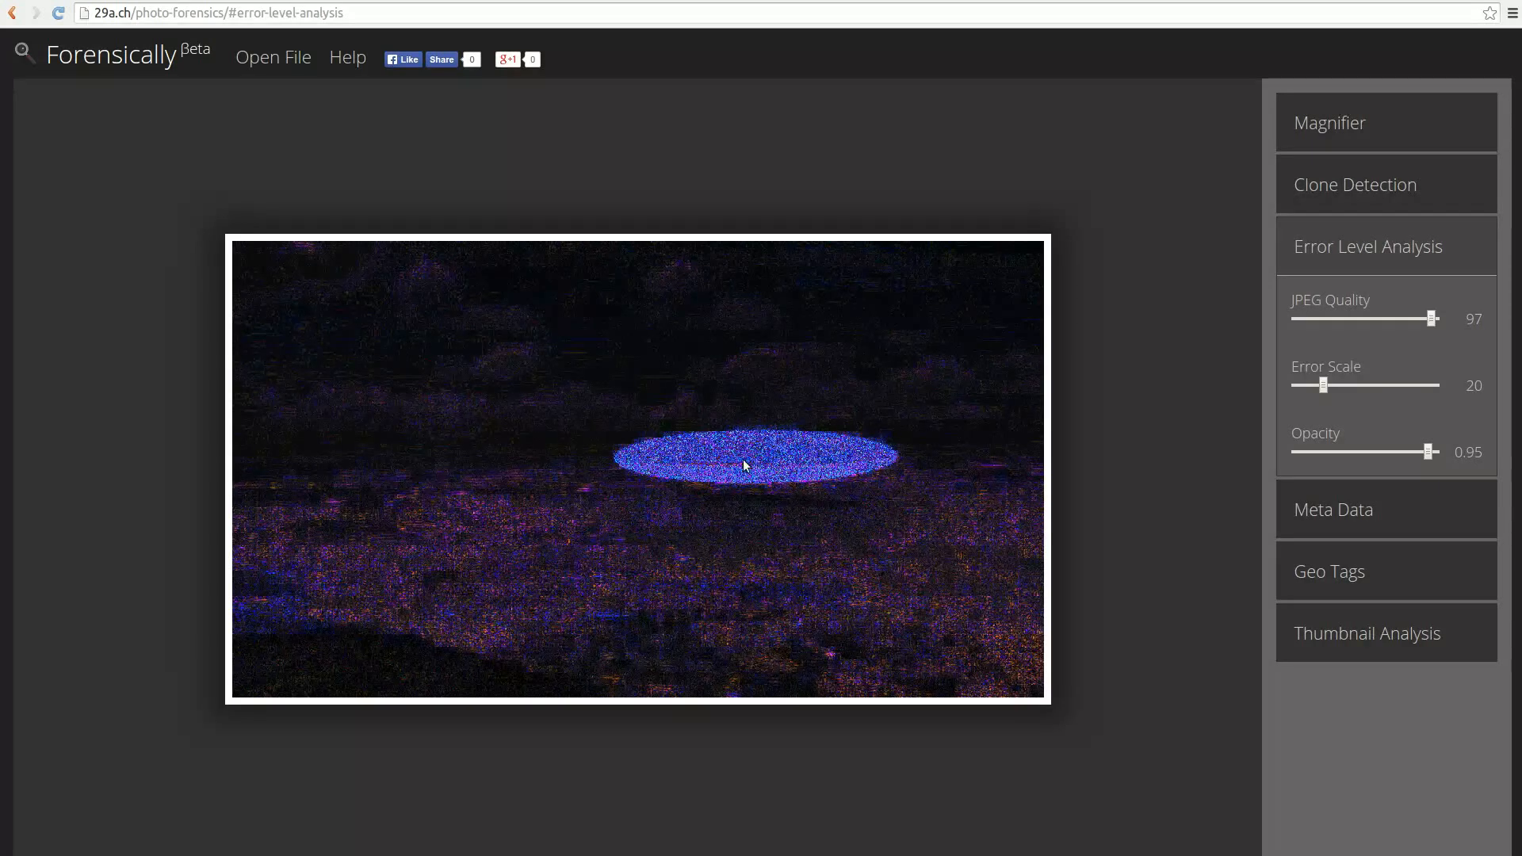
click(1305, 123)
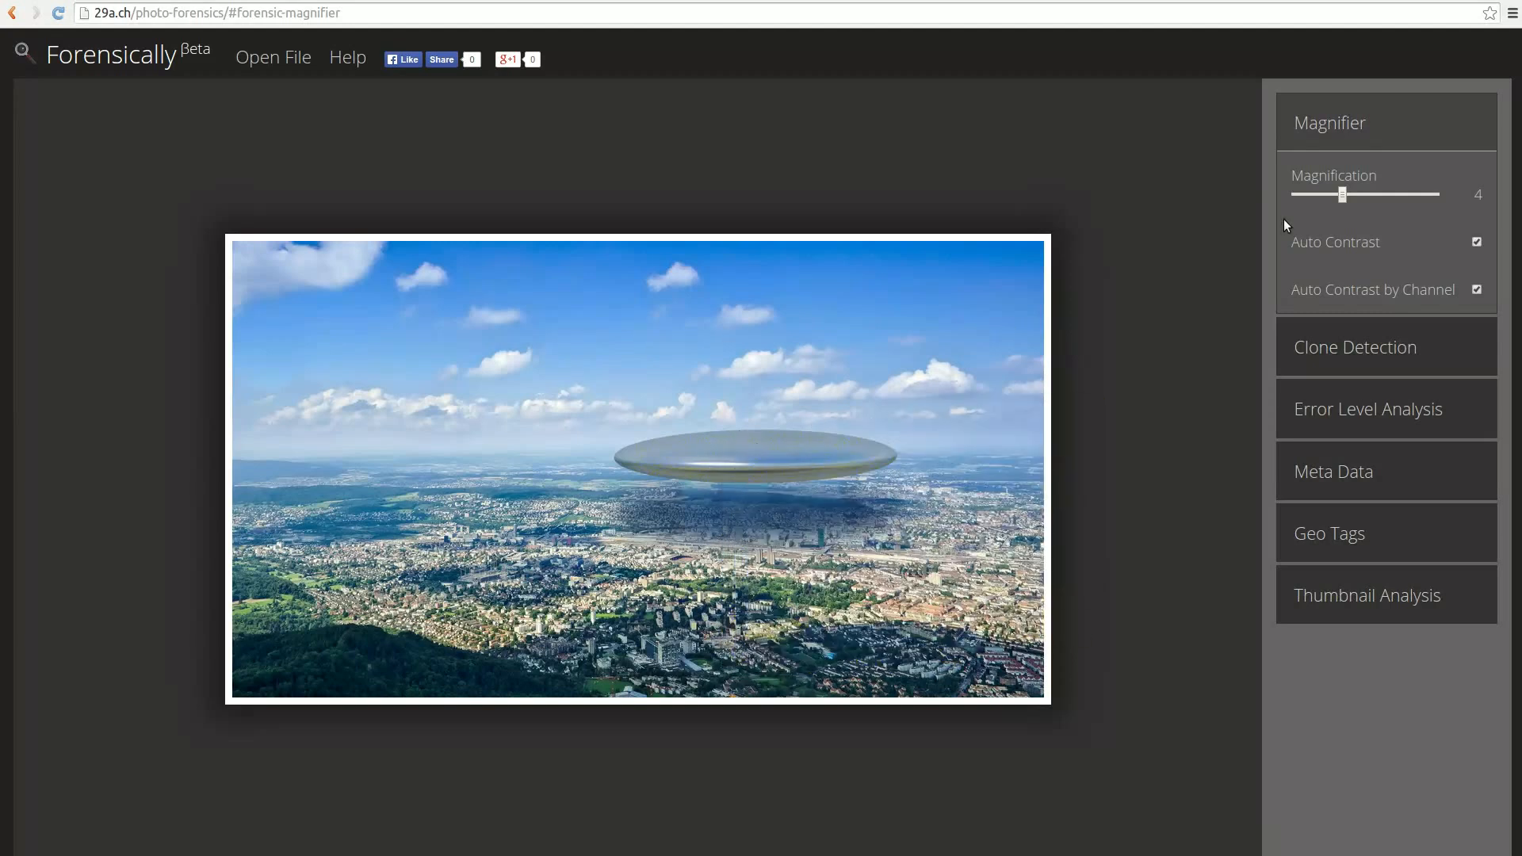
drag(1373, 191, 1388, 194)
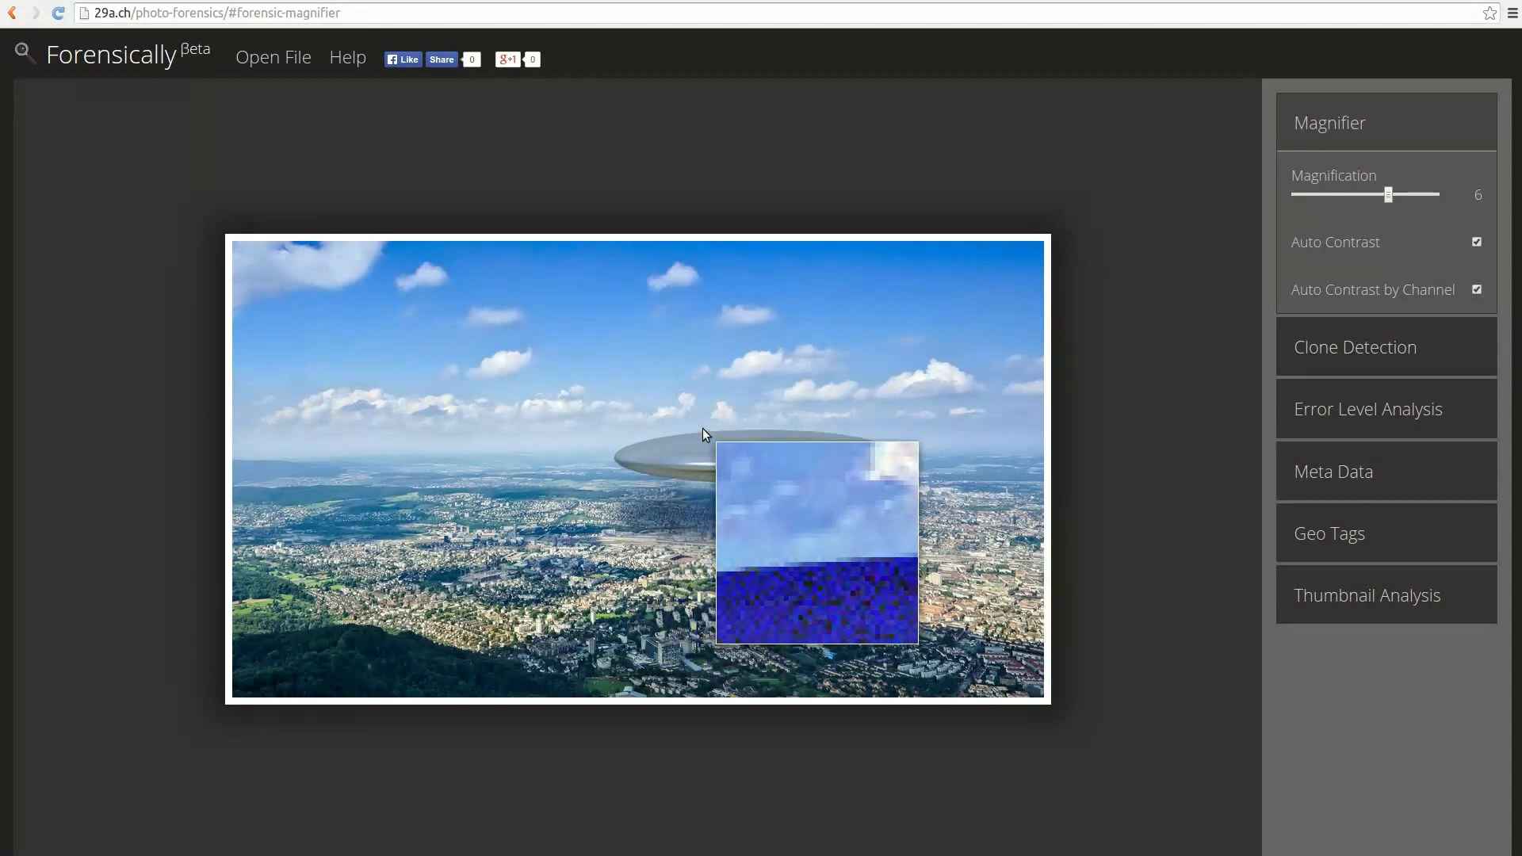
Step: In Error Level Analysis, lower the JPEG Quality in small steps to 90 and set the Opacity to 0.00
click(1340, 408)
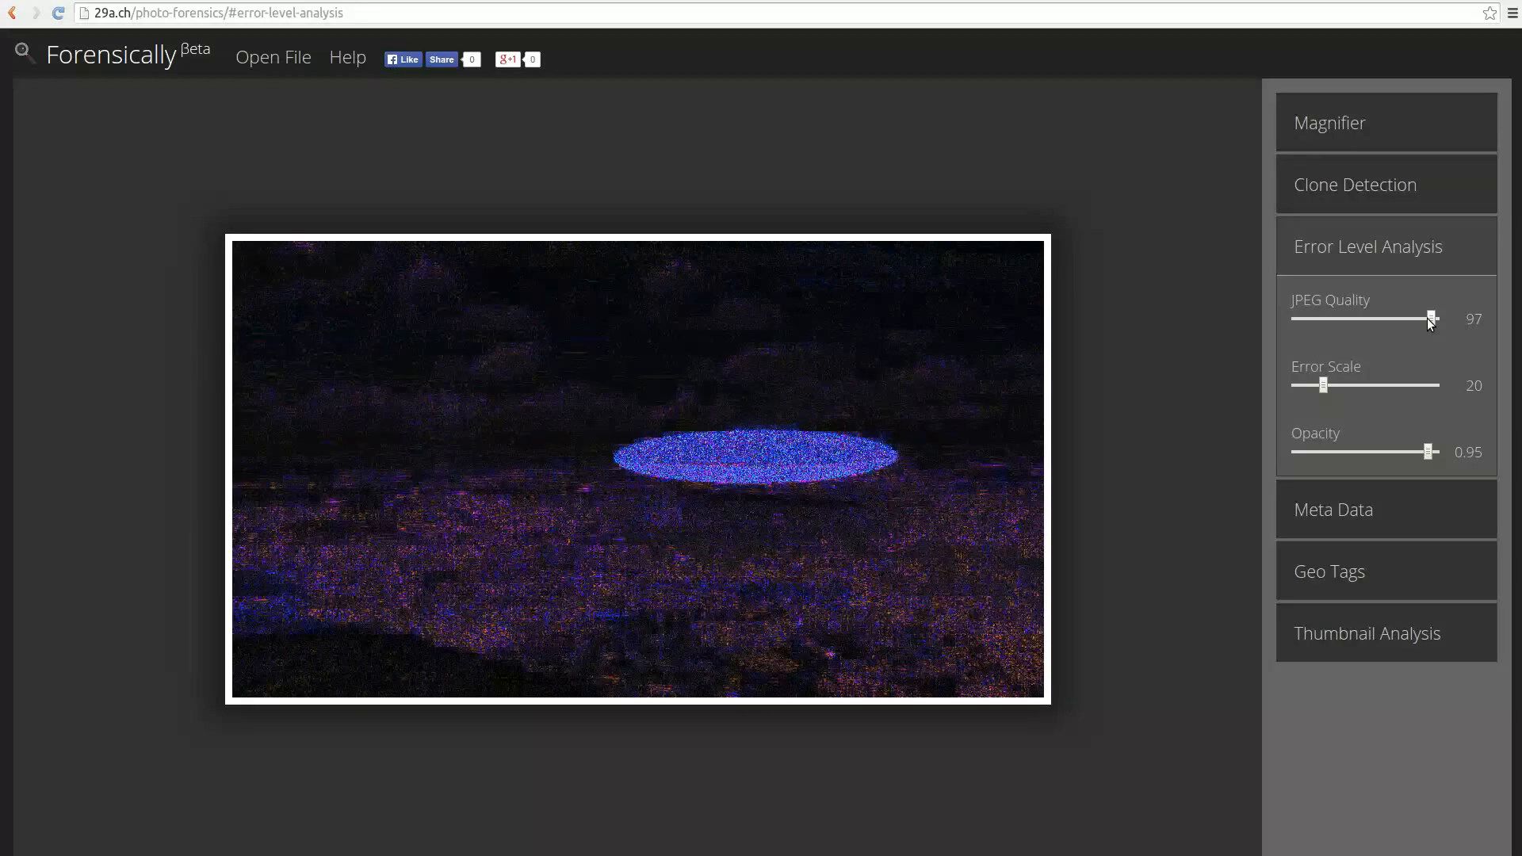
drag(1430, 319, 1425, 319)
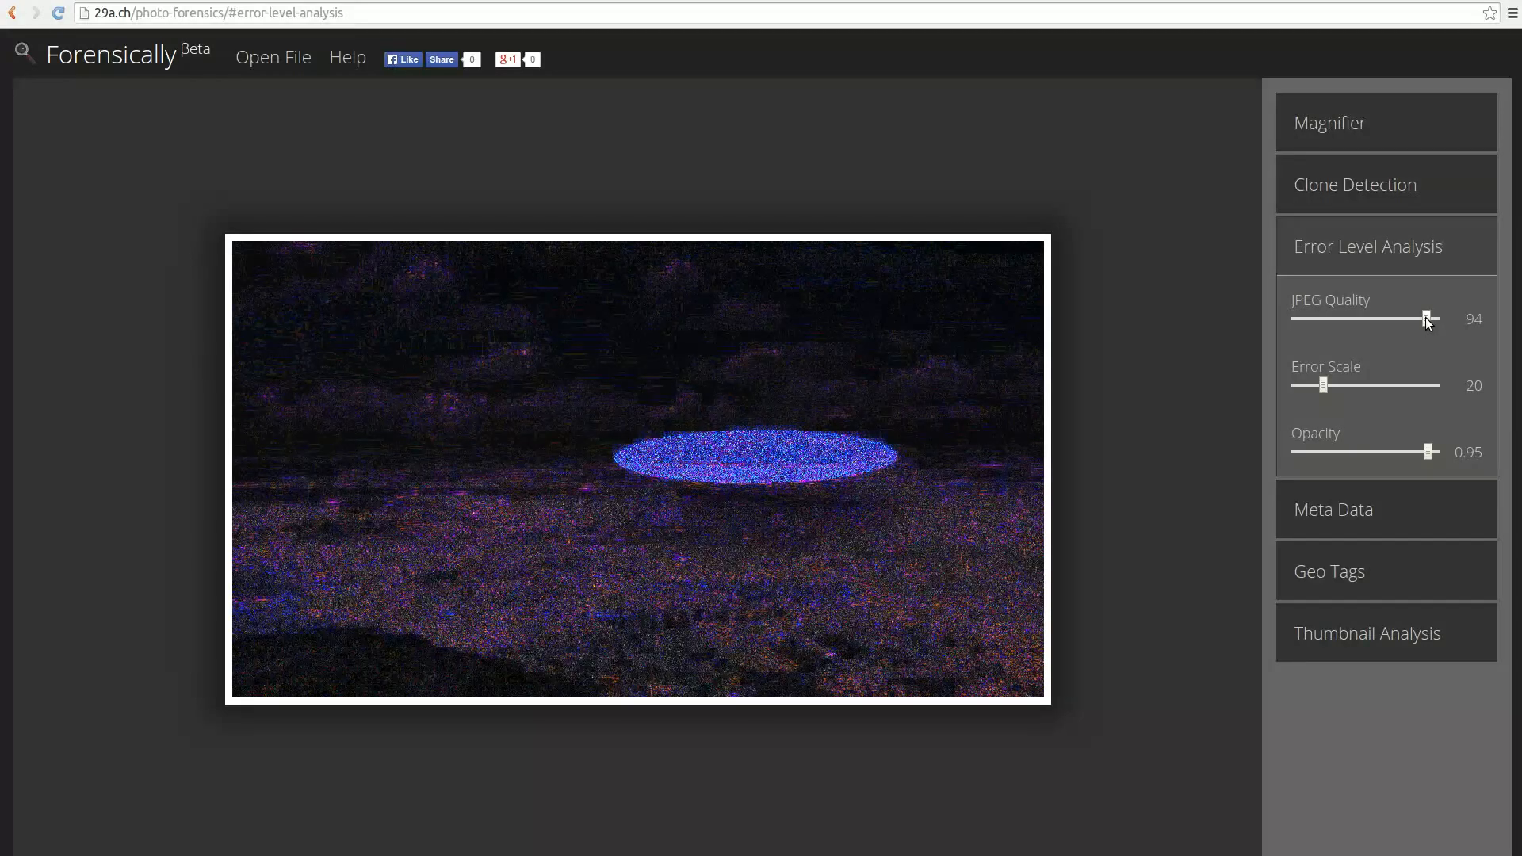
drag(1426, 320, 1425, 320)
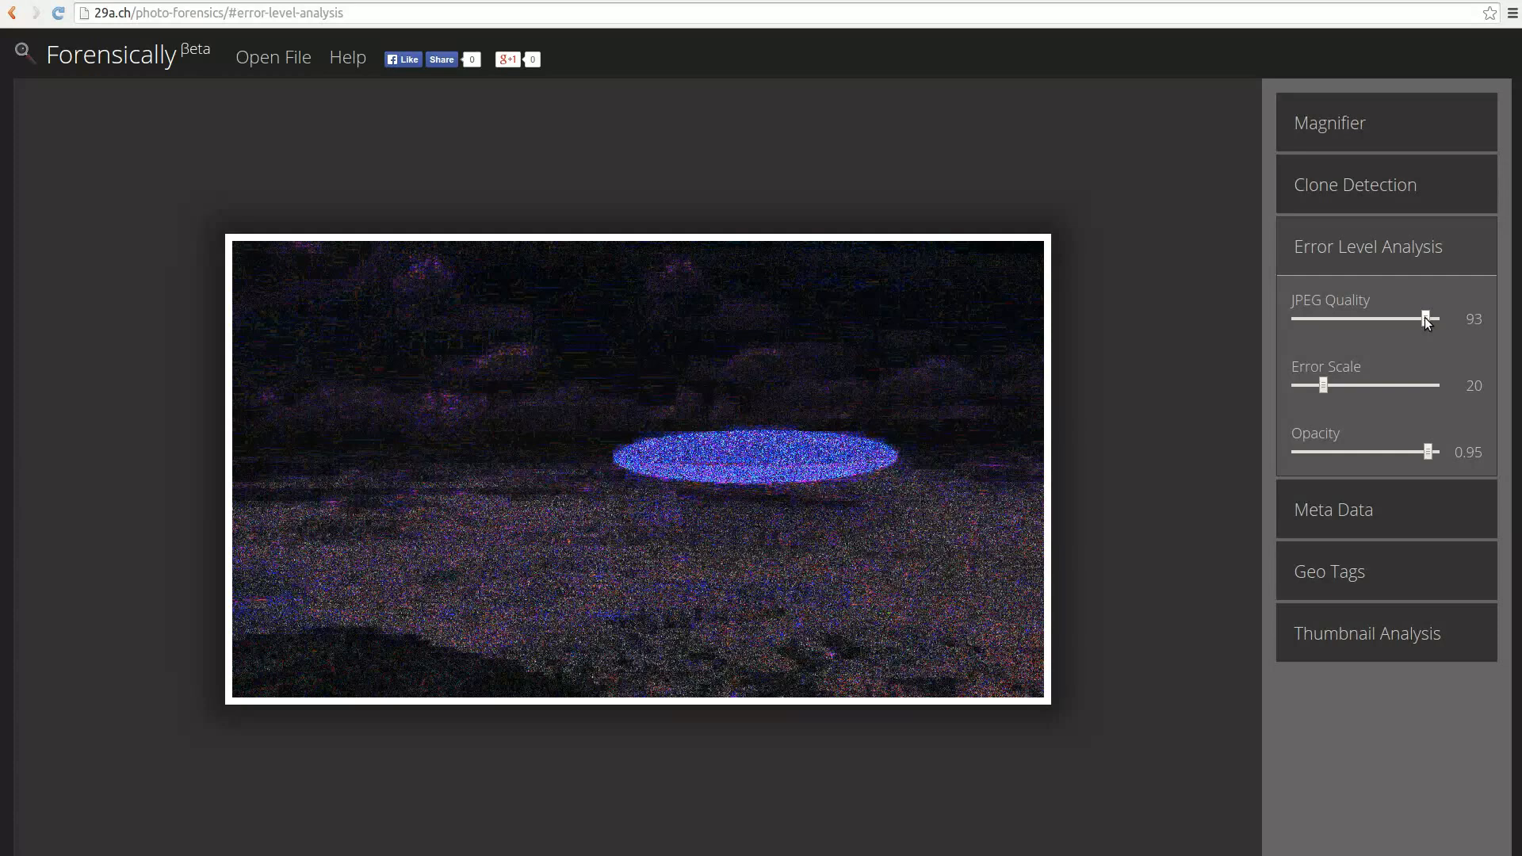
drag(1426, 319, 1424, 319)
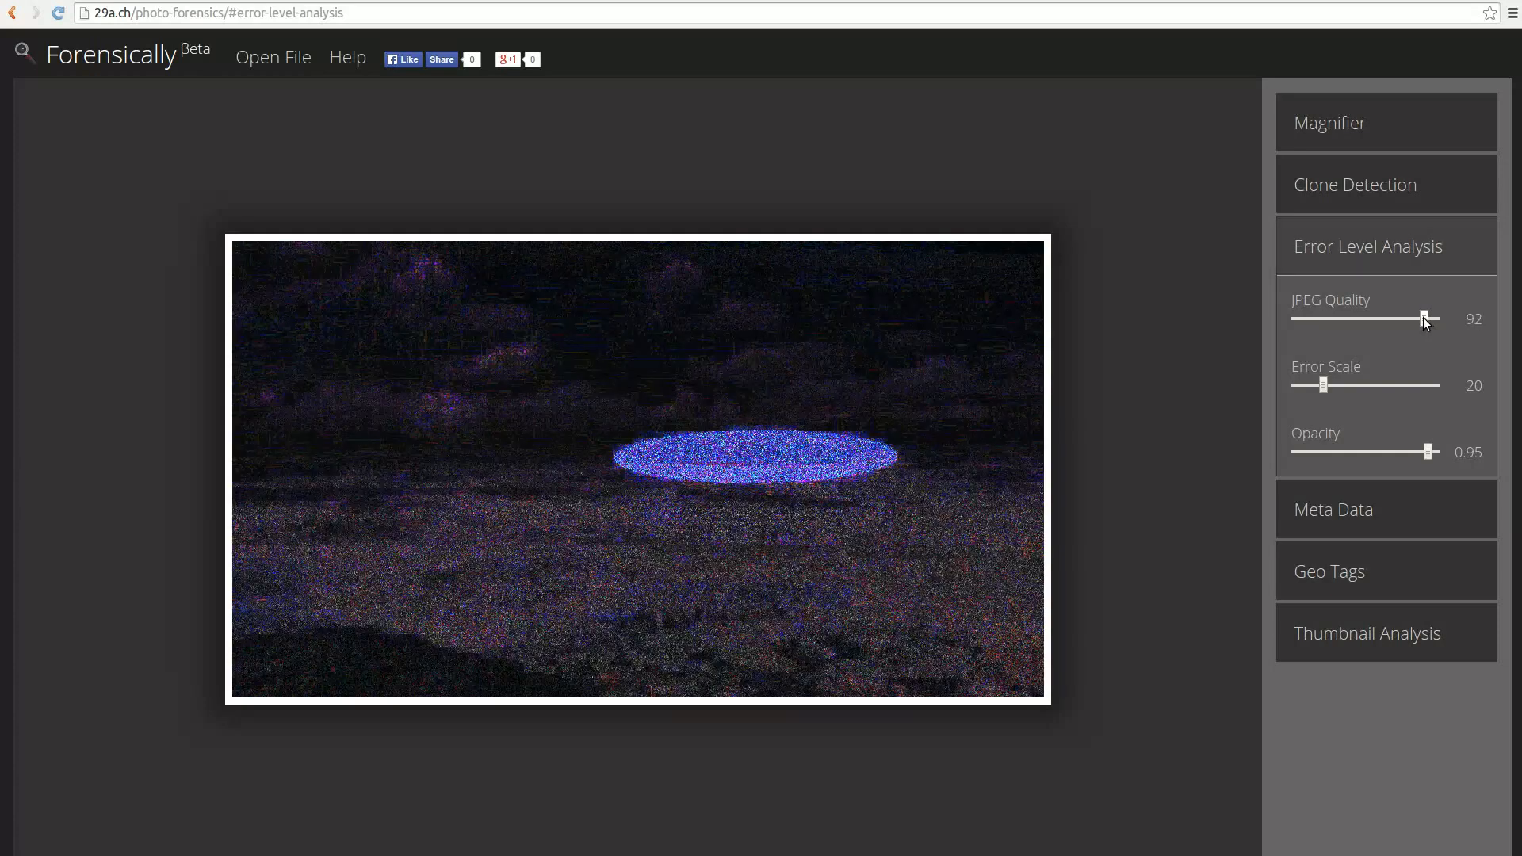
drag(1424, 319, 1423, 320)
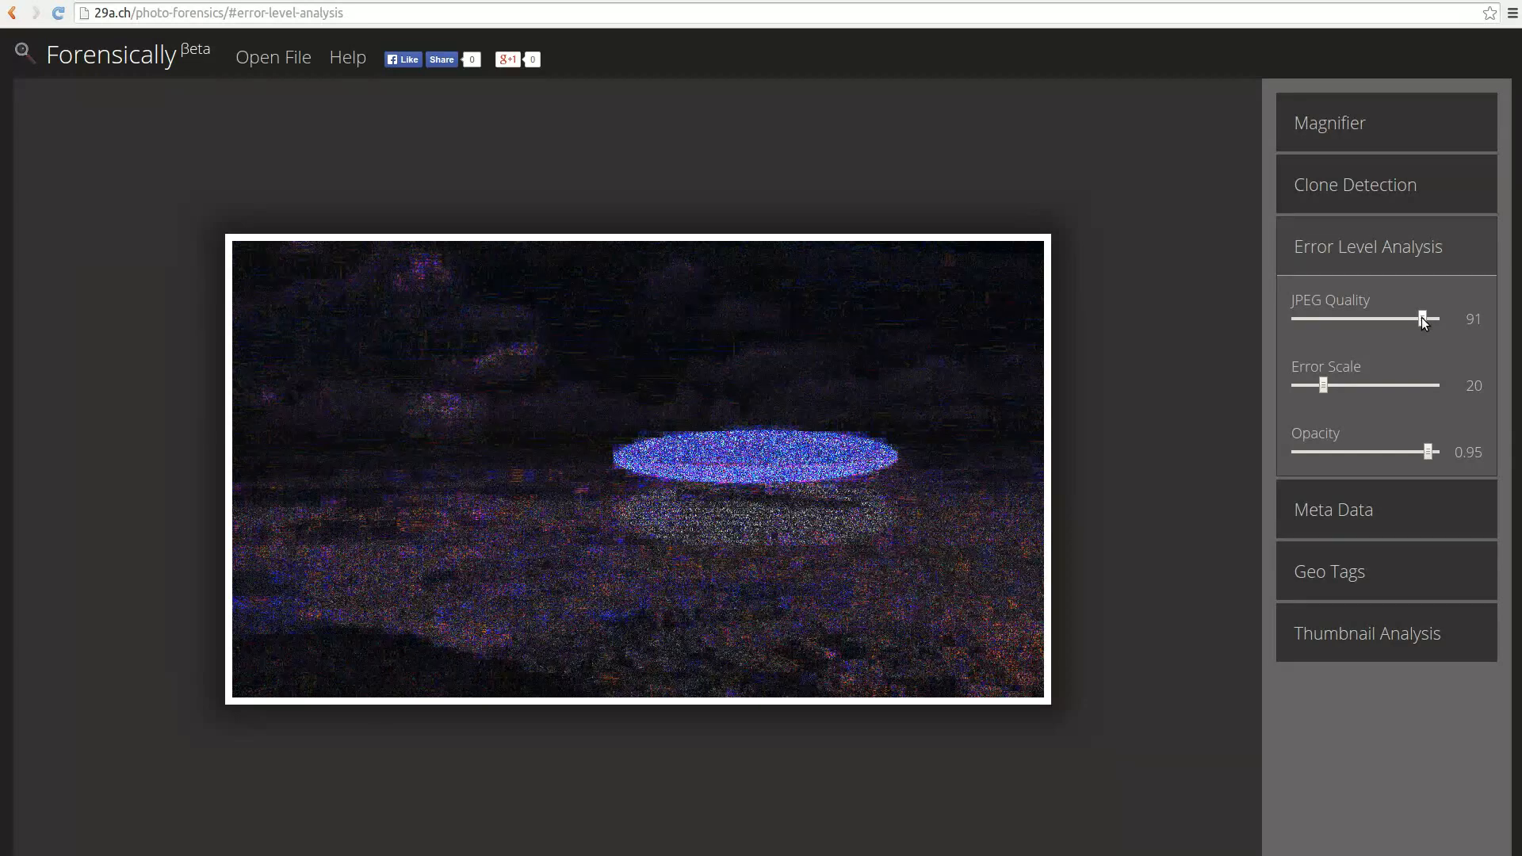
drag(1423, 318, 1420, 319)
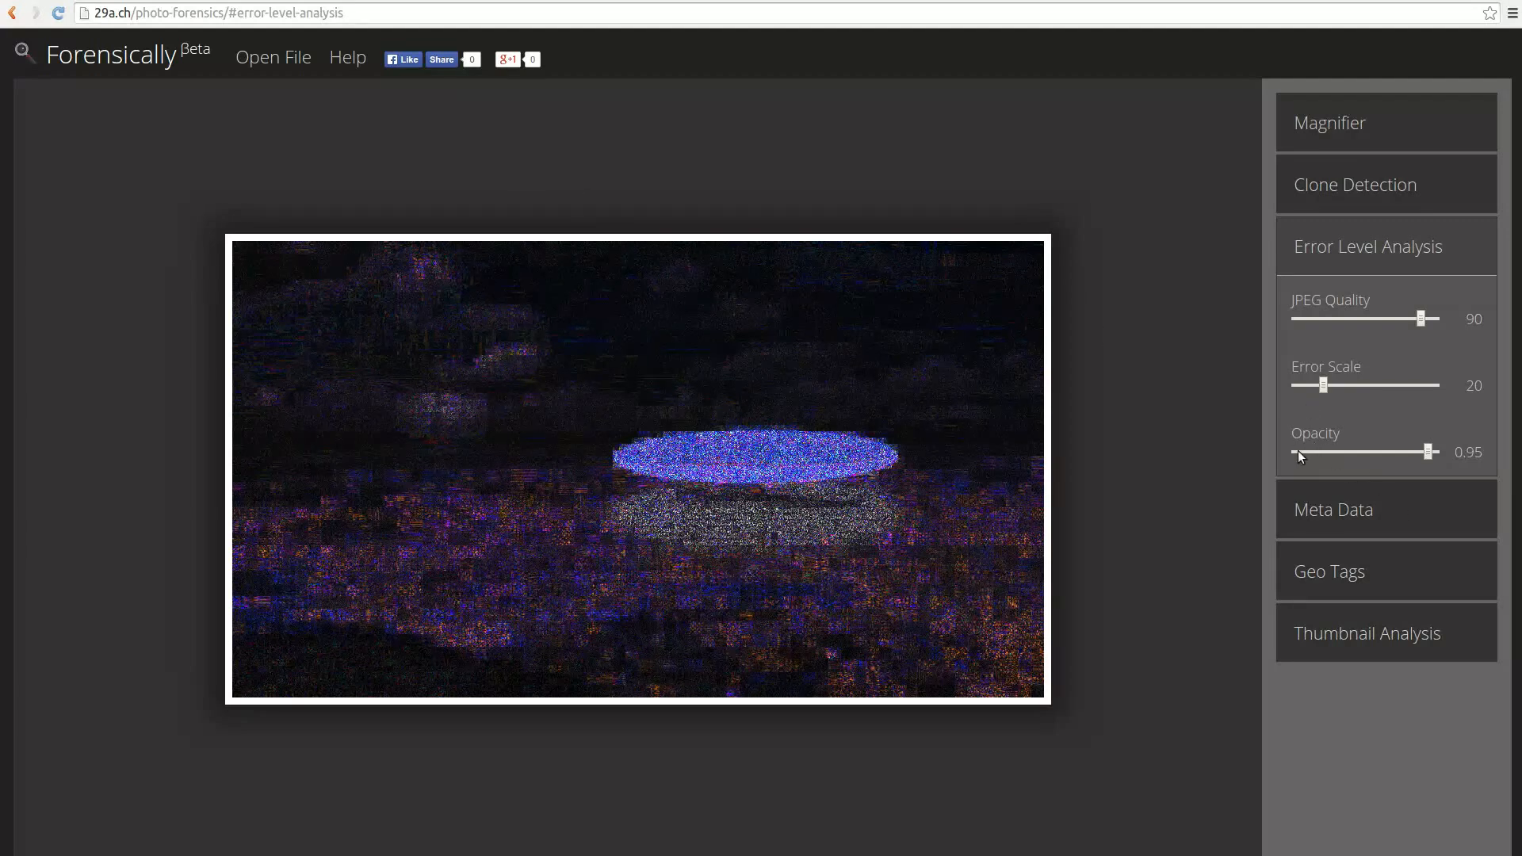
drag(1308, 450, 1267, 450)
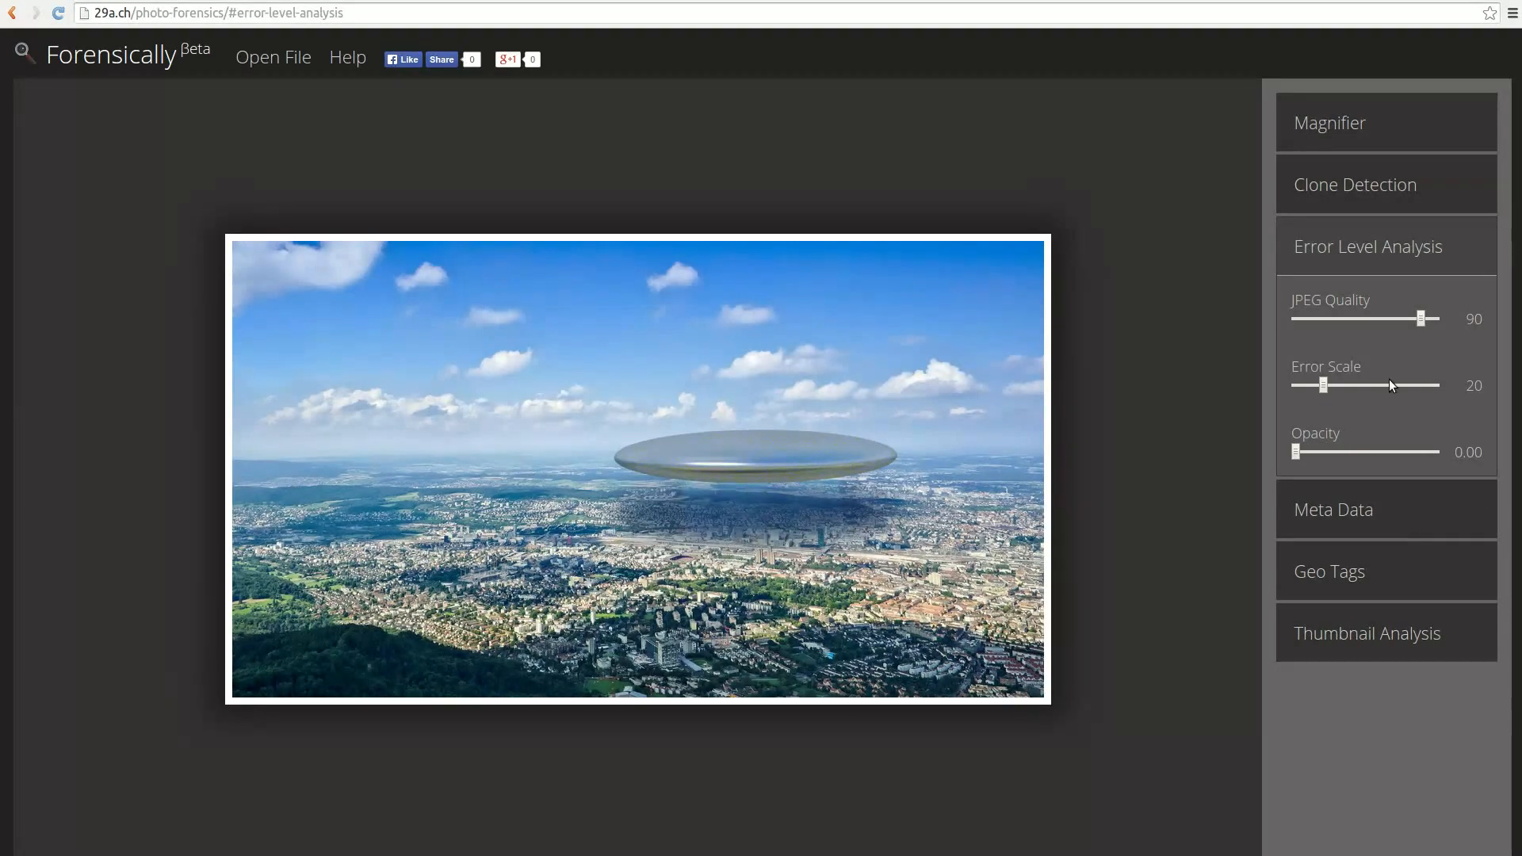
Step: Compare the saucer image with its Error Level Analysis at JPEG Quality 90 by alternating the Opacity between 1.00 and 0.00
drag(1401, 450, 1462, 466)
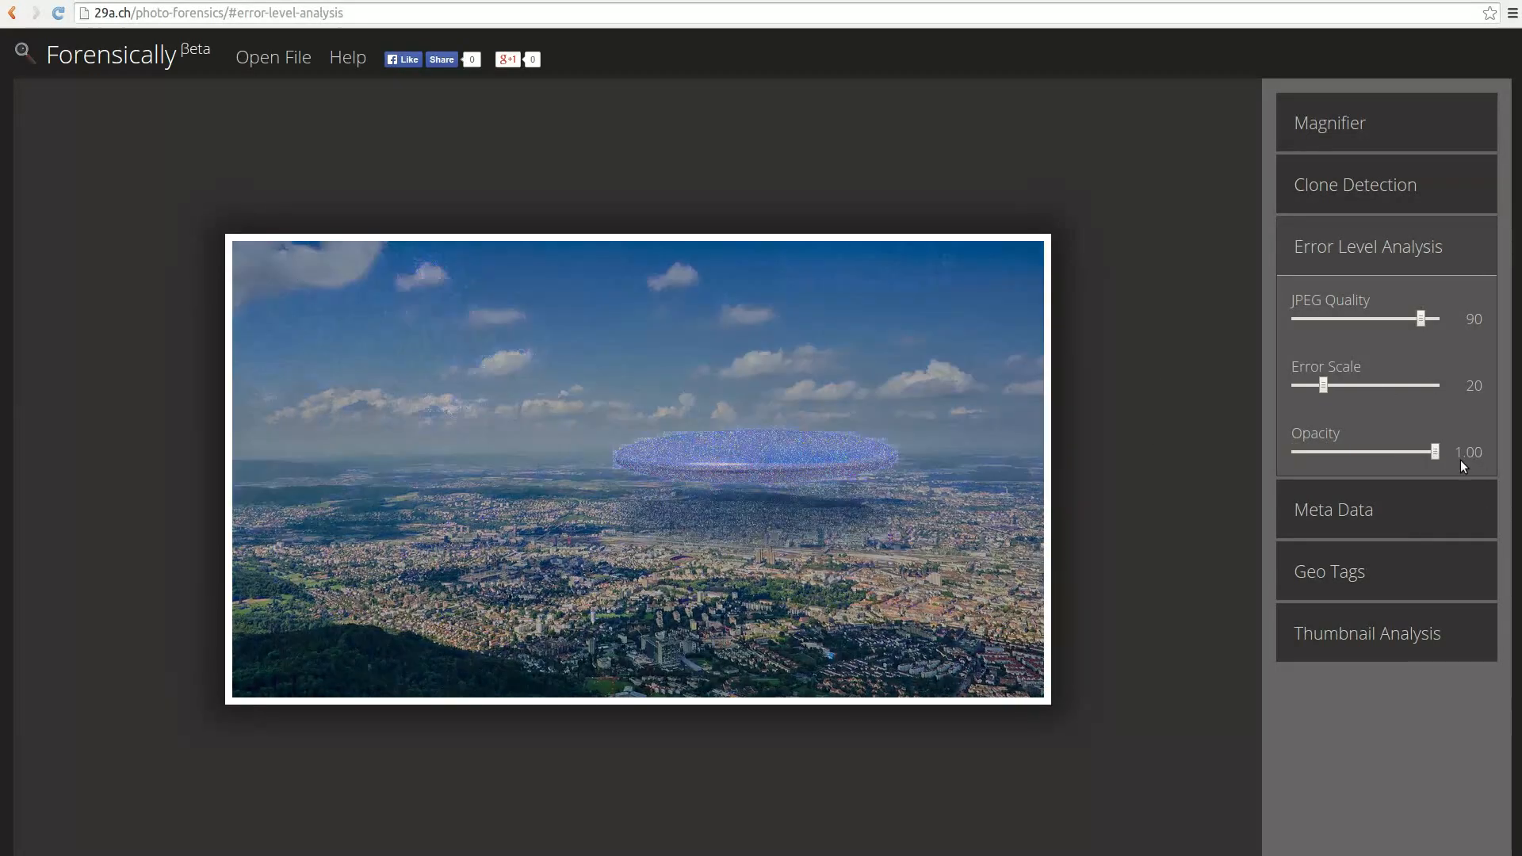
mouse_move(1423, 328)
mouse_down()
mouse_move(1400, 321)
mouse_move(1421, 319)
mouse_up()
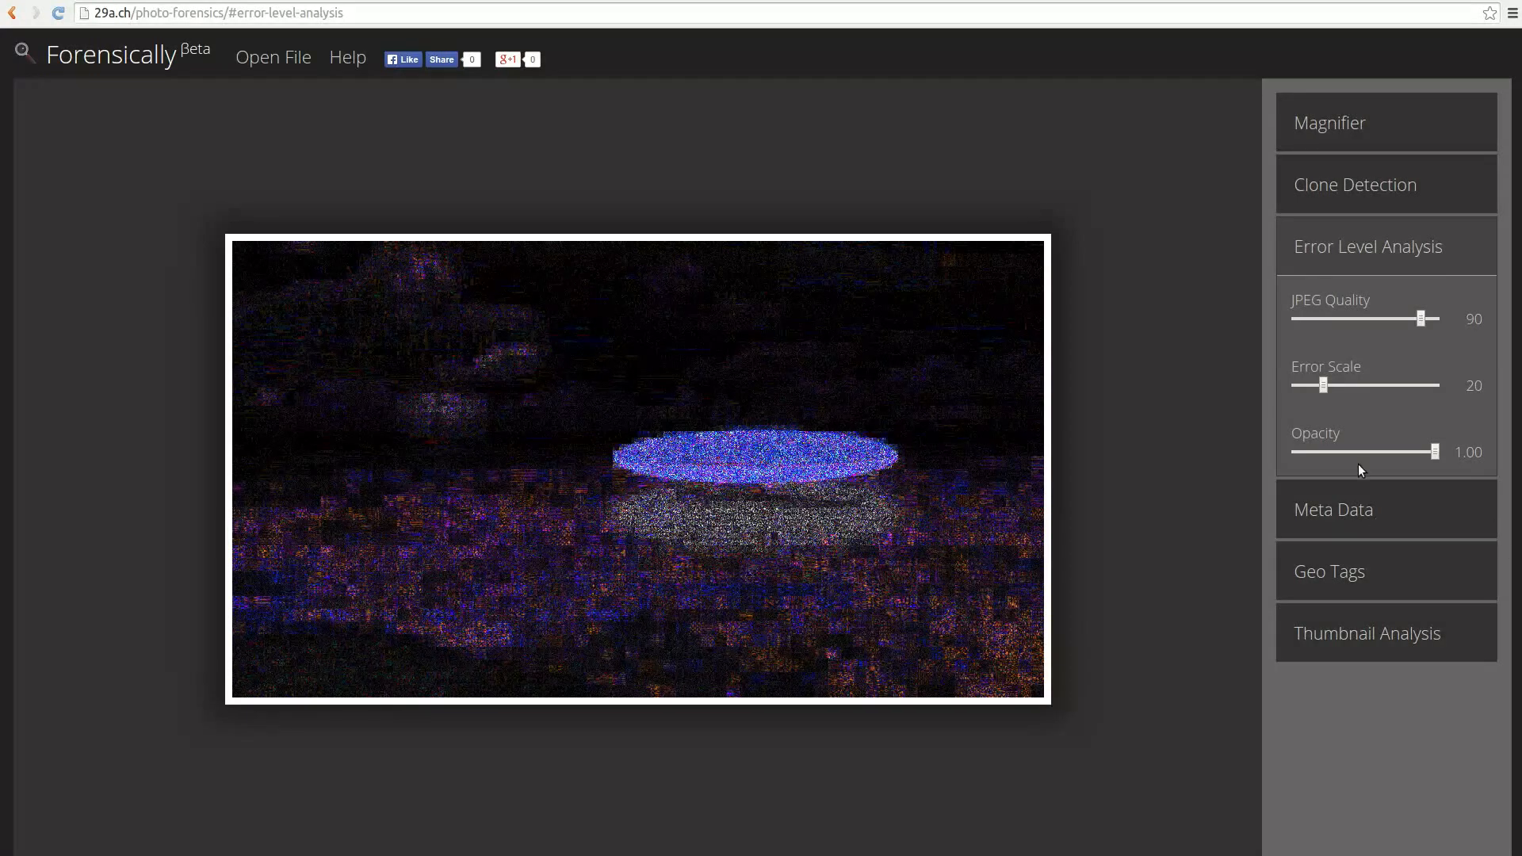
drag(1344, 453, 1208, 458)
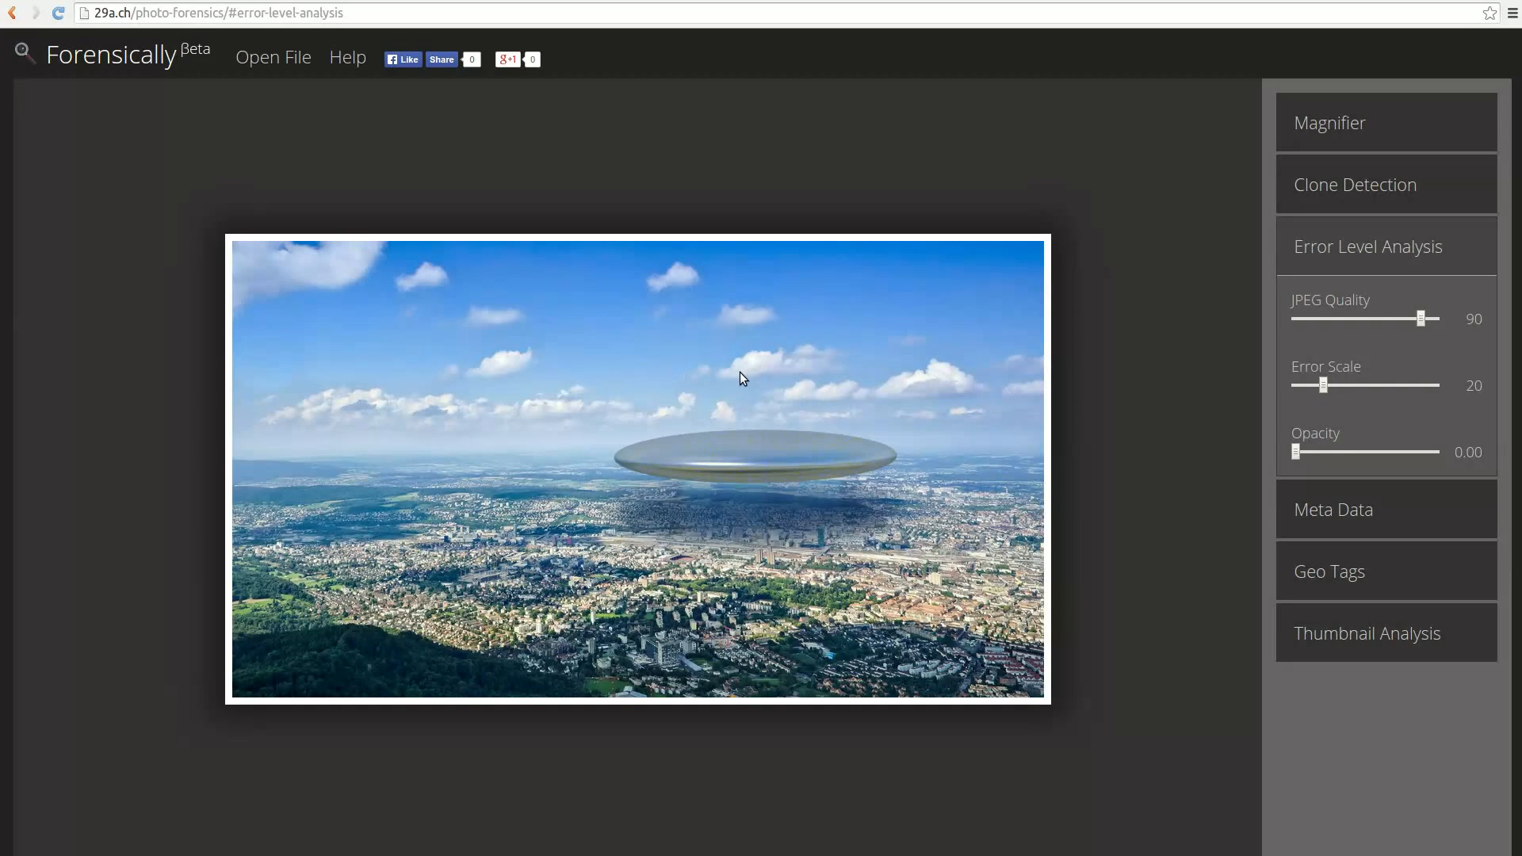
drag(1345, 452, 1468, 456)
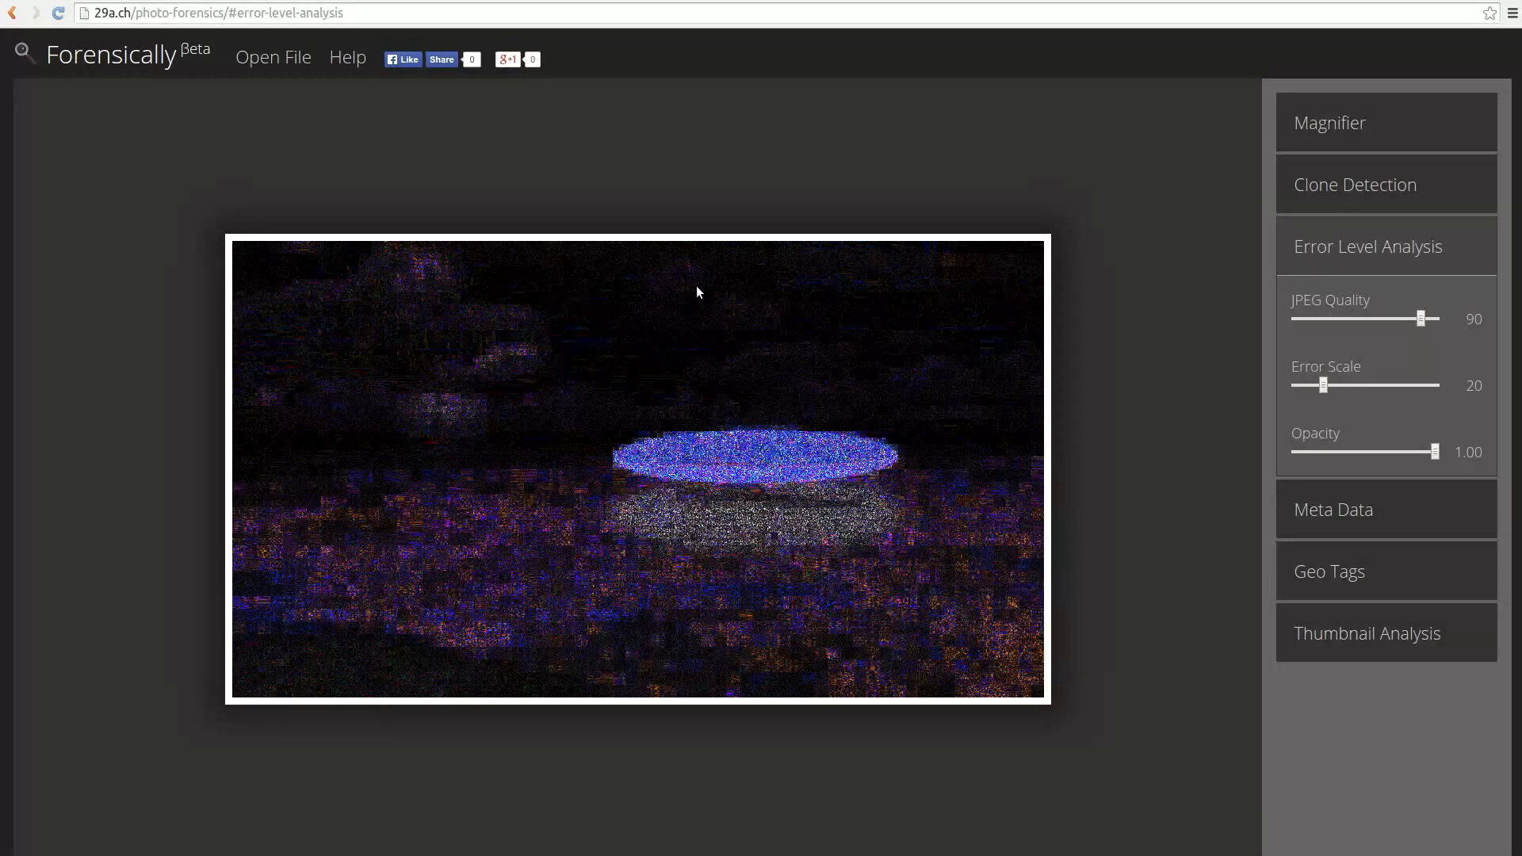
drag(1435, 451, 1120, 460)
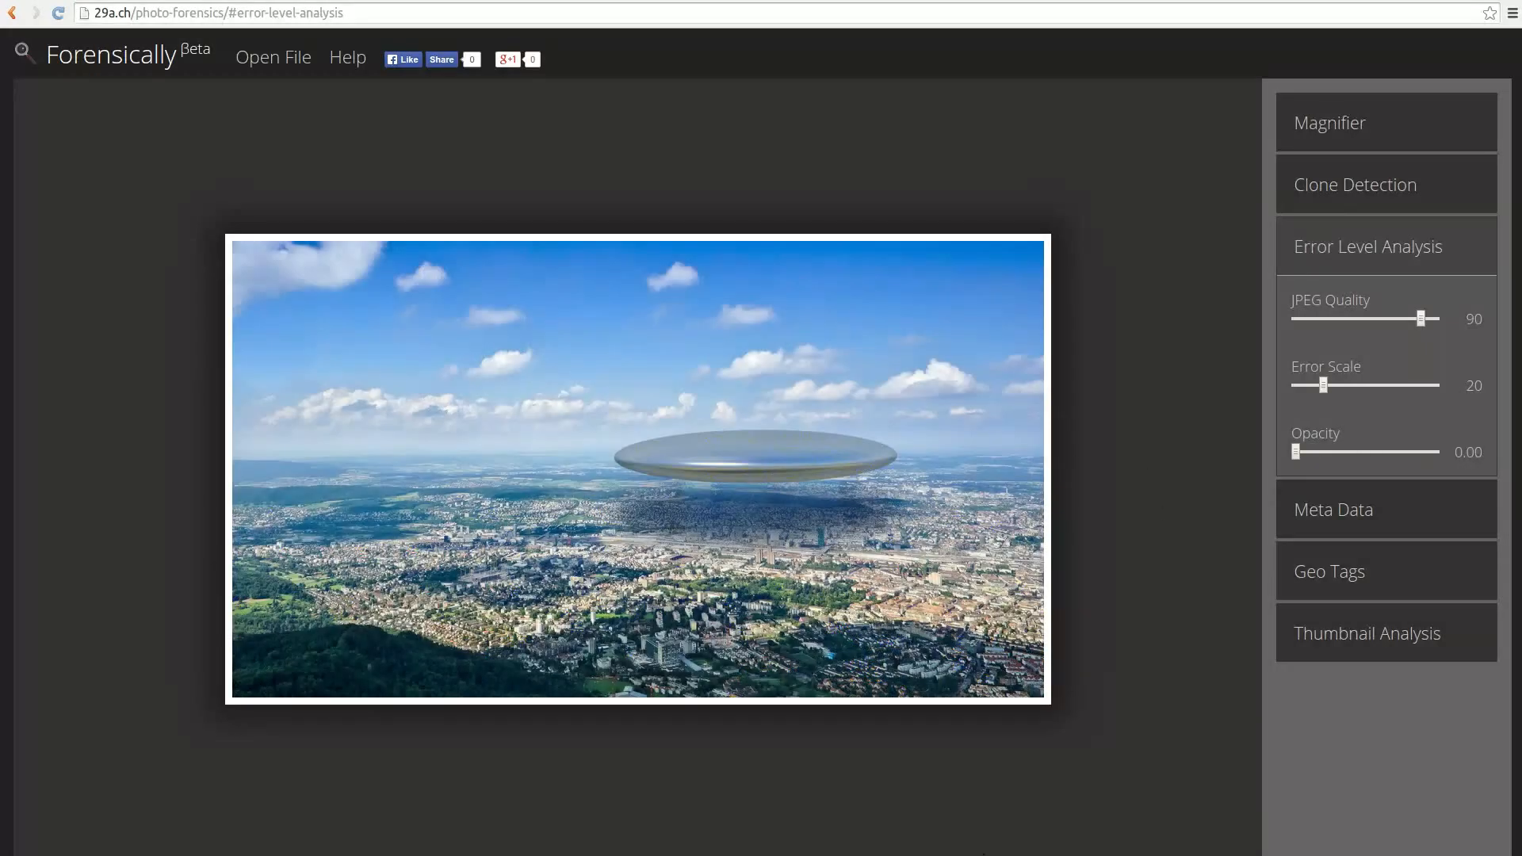
Step: Load the concrete room image, and set the Error Level Analysis to Opacity 1.00 and JPEG Quality 95 after trying 97 and 92
drag(740, 781, 734, 540)
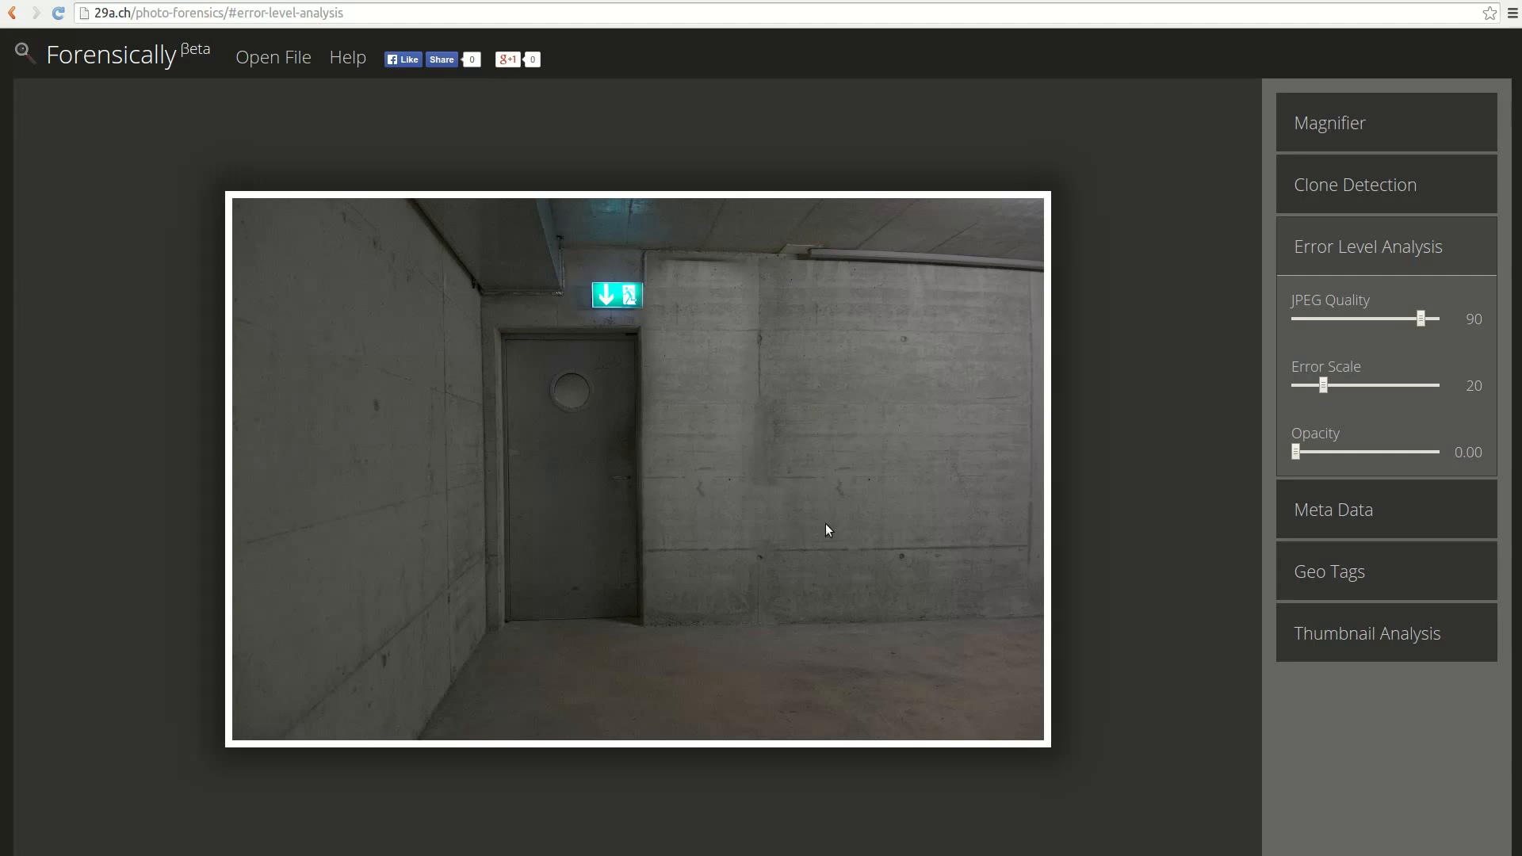
drag(1420, 318, 1443, 320)
drag(1420, 454, 1486, 449)
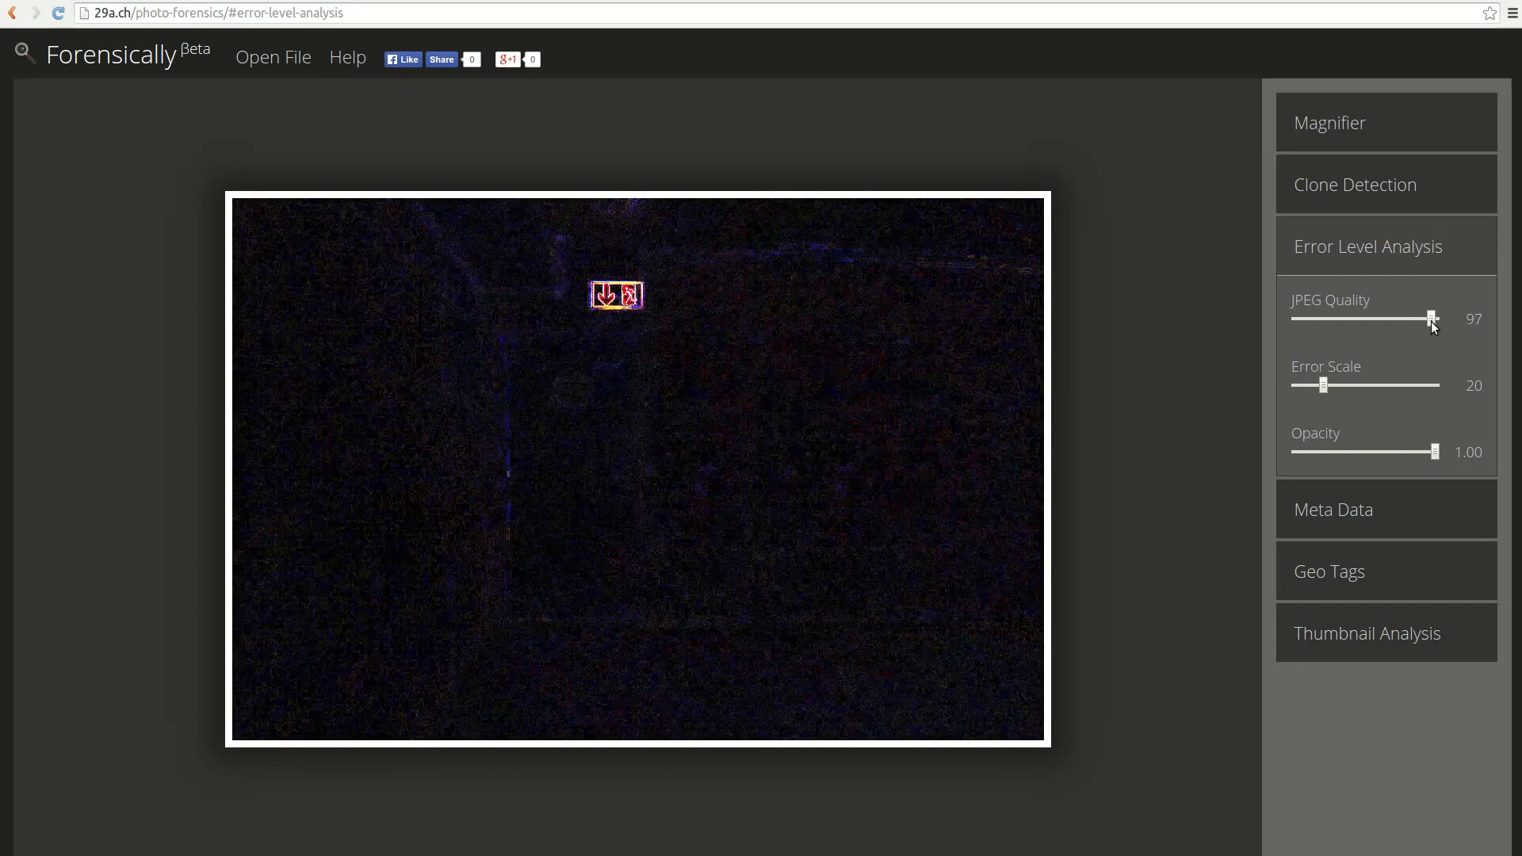
drag(1433, 325, 1428, 327)
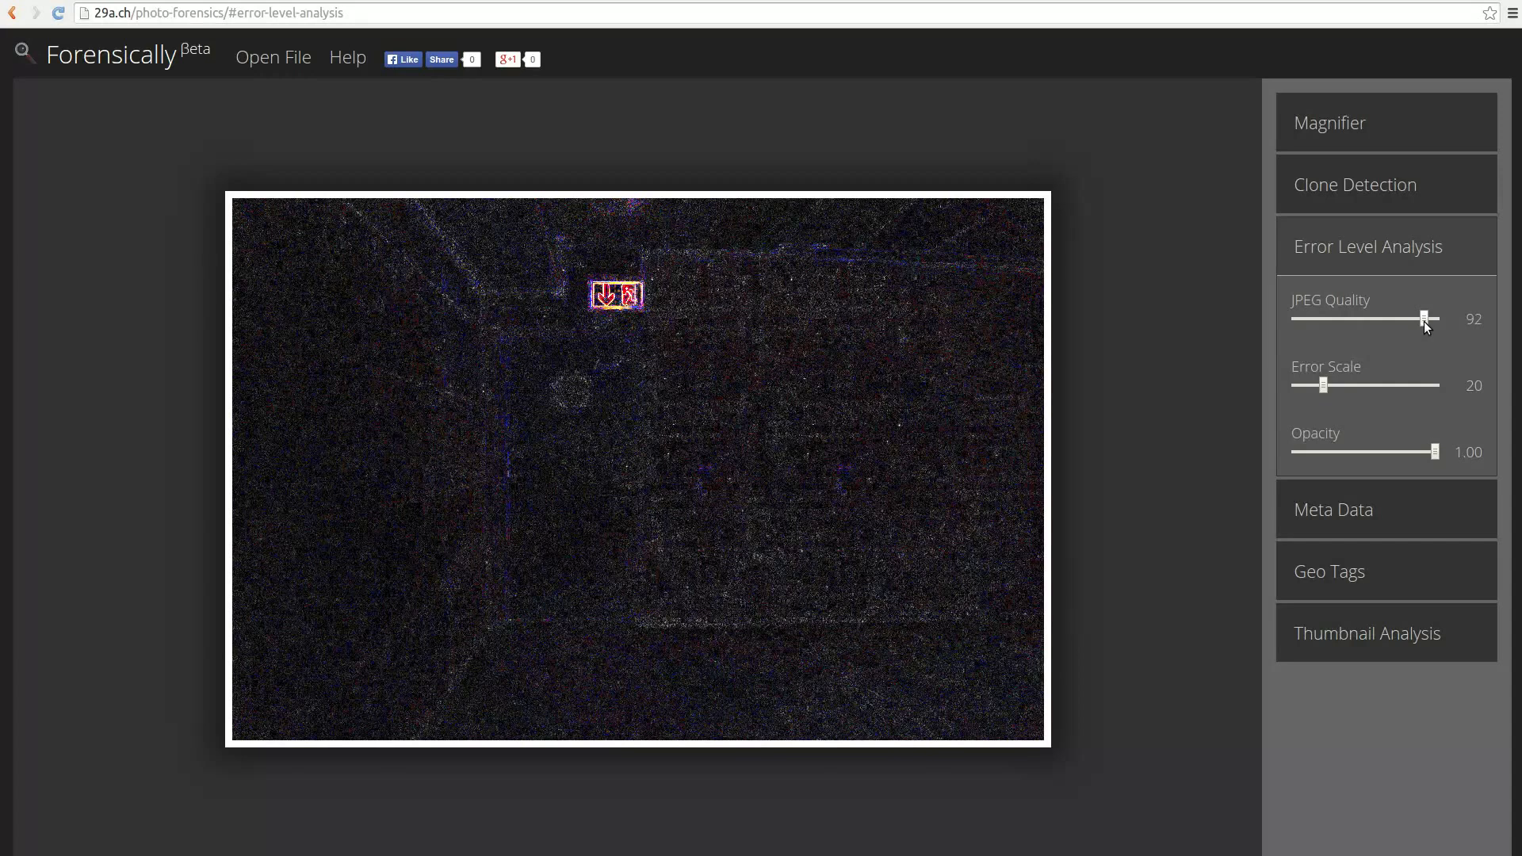
drag(1427, 326, 1429, 329)
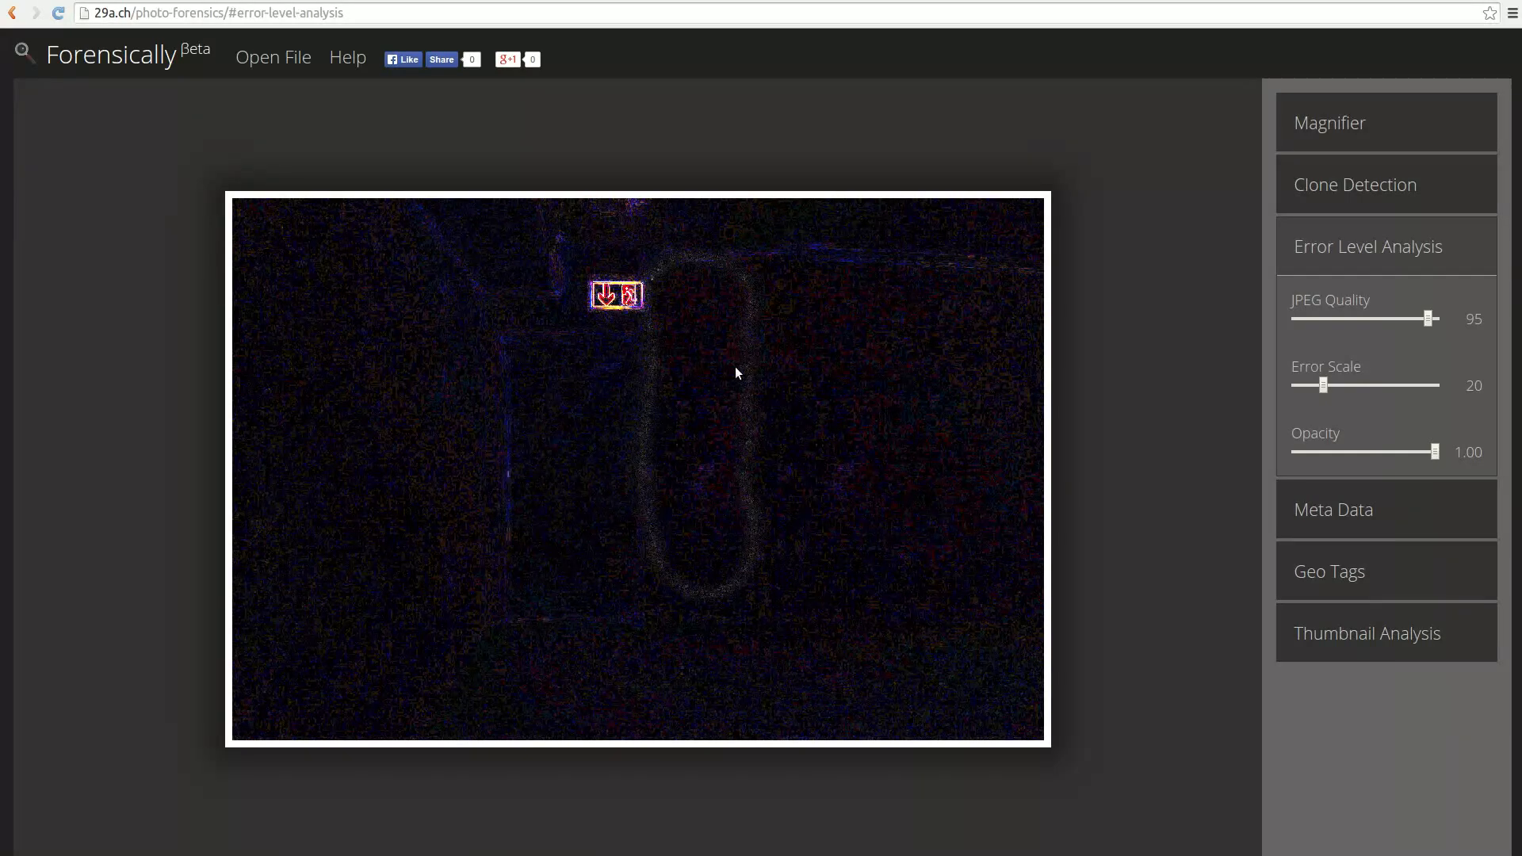
Step: Check the concrete room image for cloned areas, and inspect its surfaces with the Magnifier
click(1337, 191)
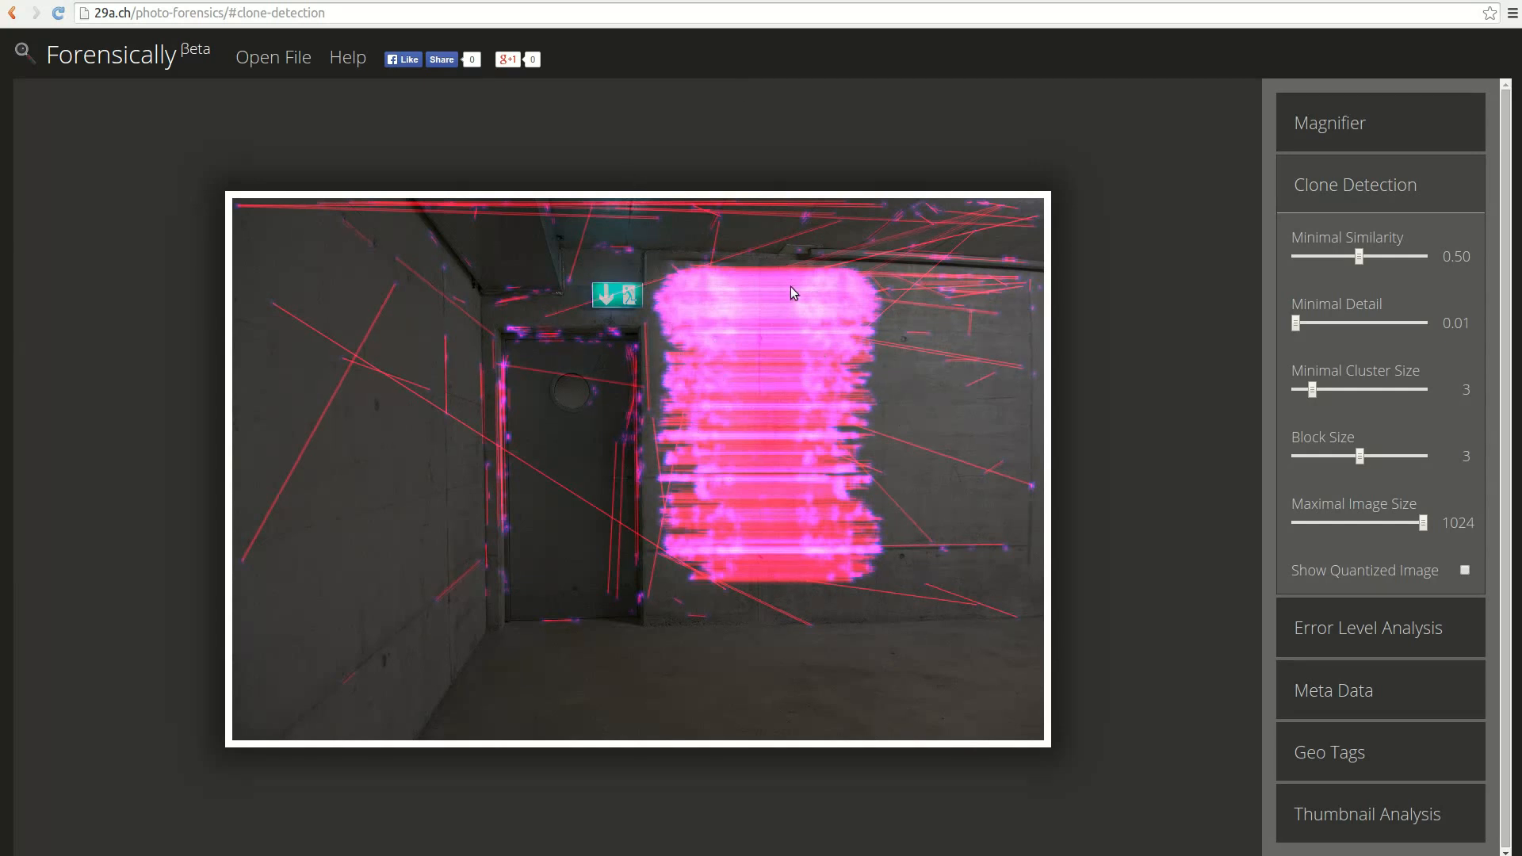
click(1443, 123)
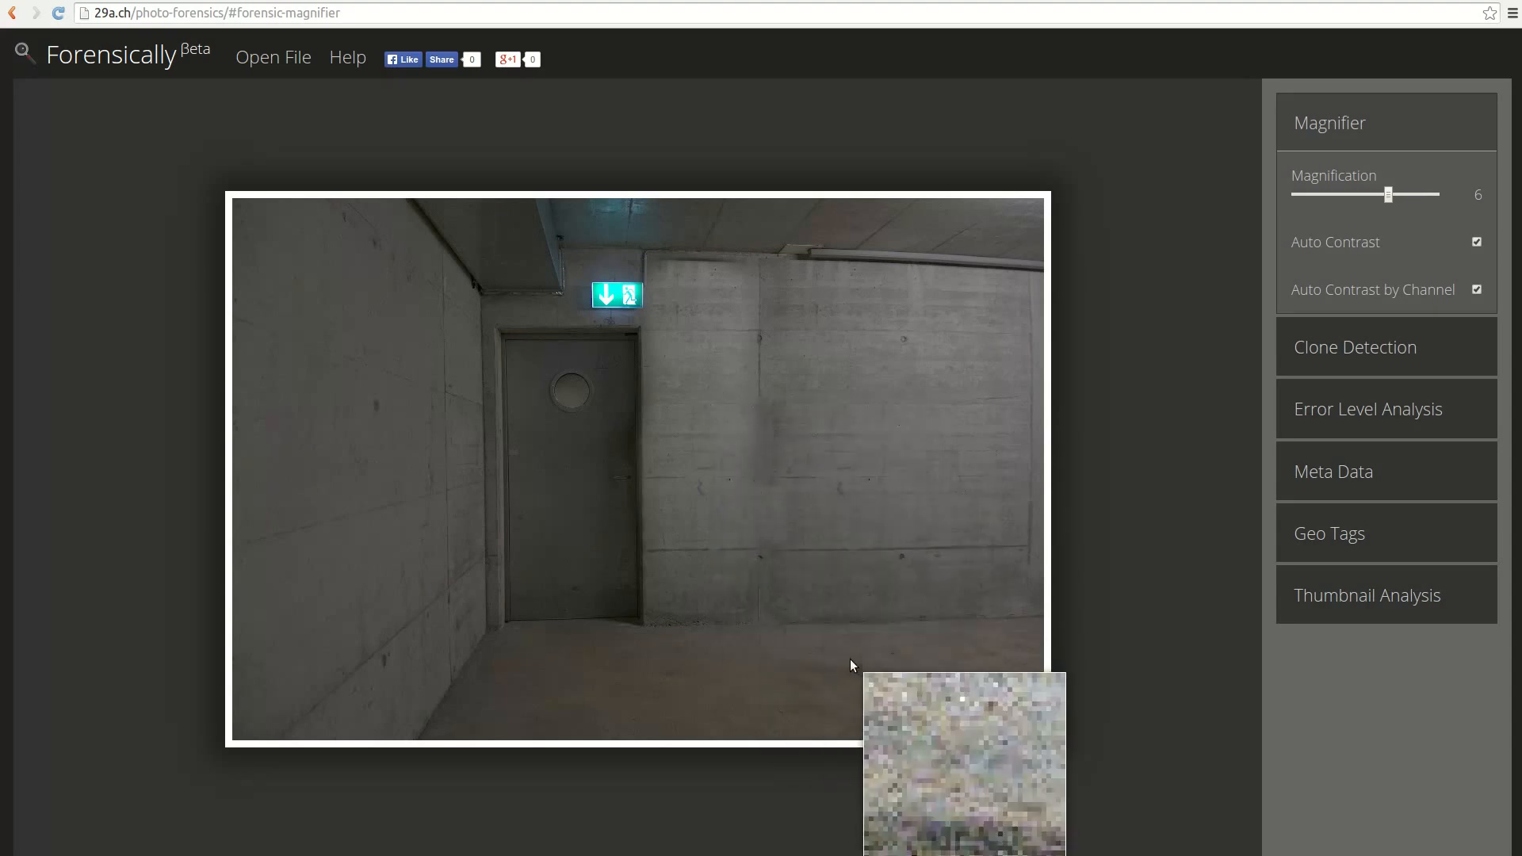
Step: Reload the page to return to the saucer image, and read through its metadata down to the exposure and creation date fields
click(57, 14)
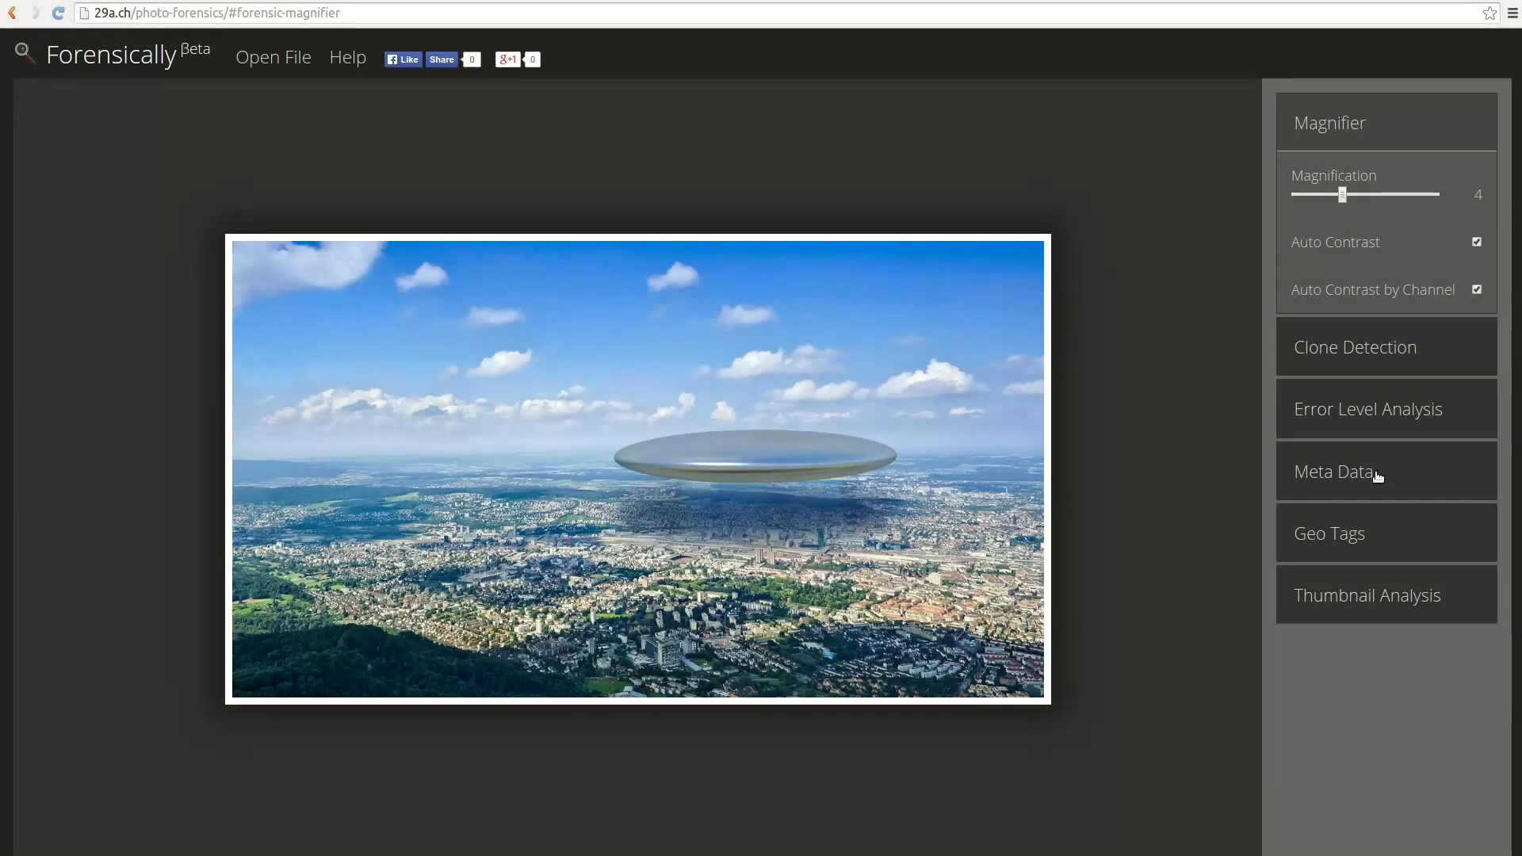
click(1376, 473)
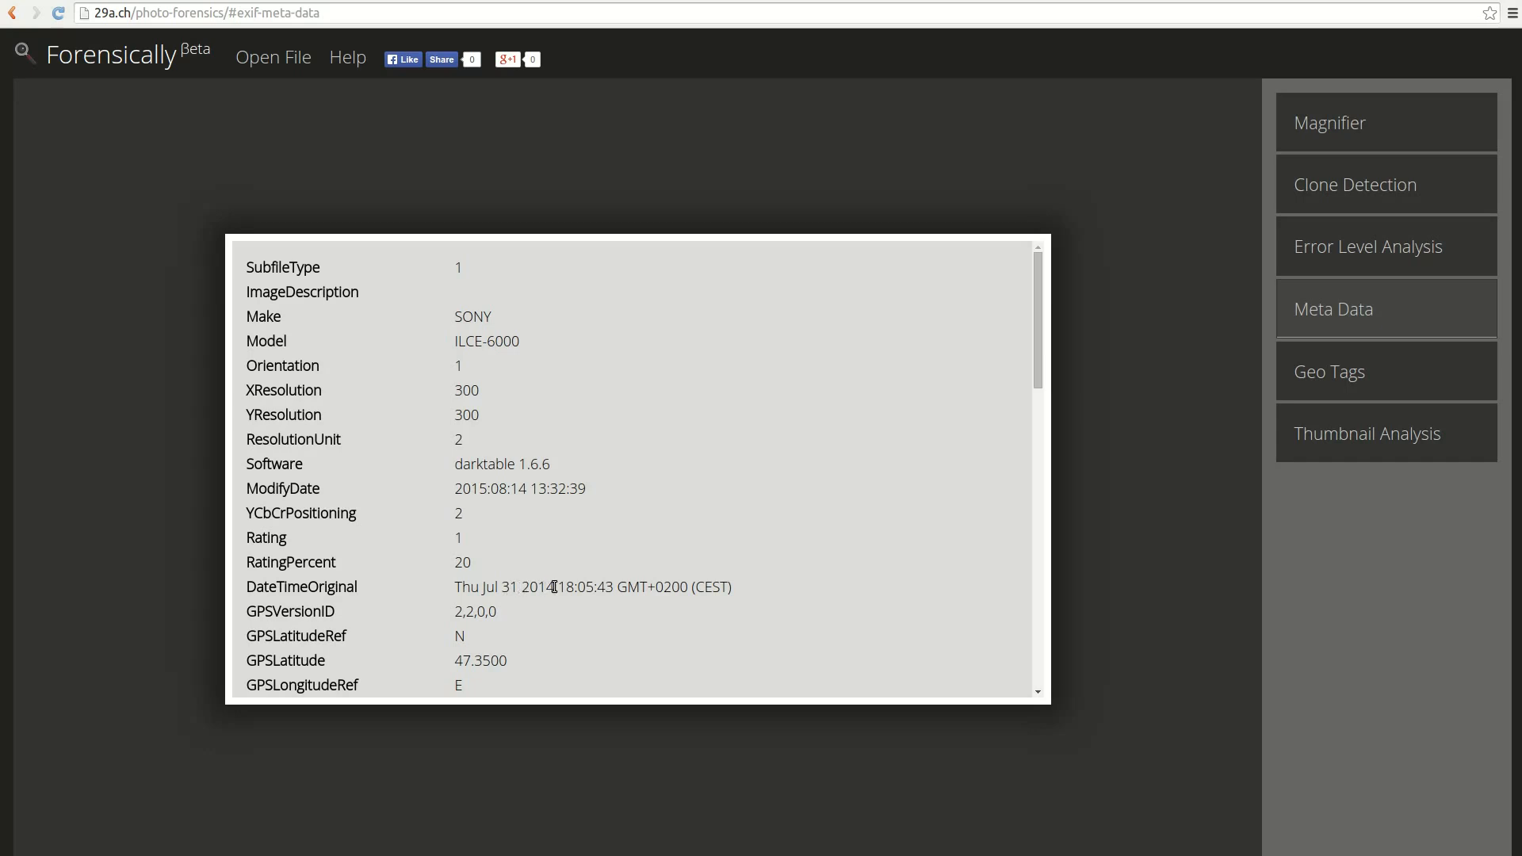
scroll(553, 587, down, 2)
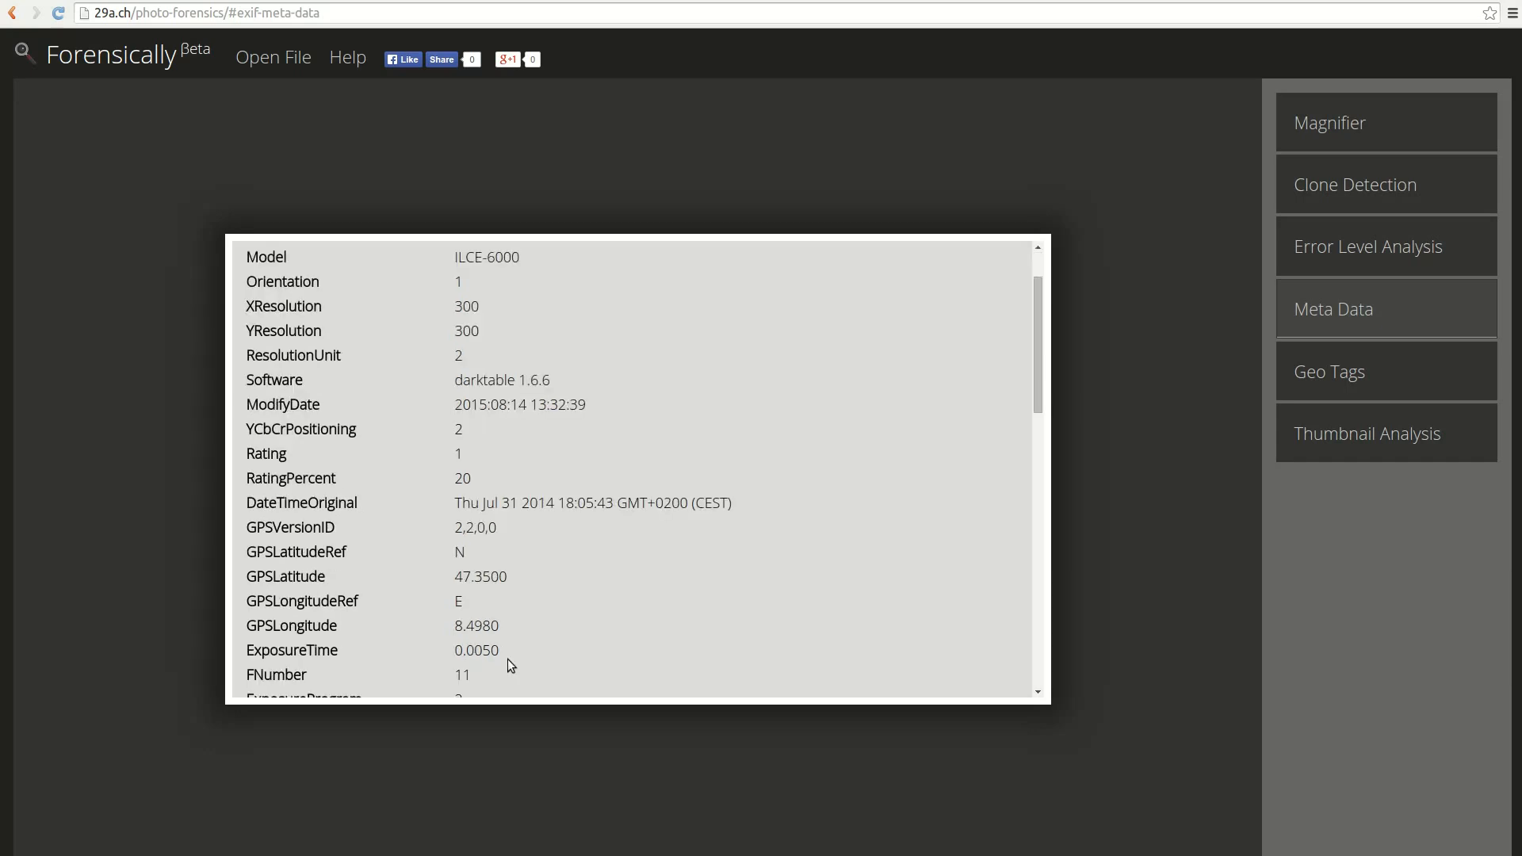
scroll(492, 648, down, 1)
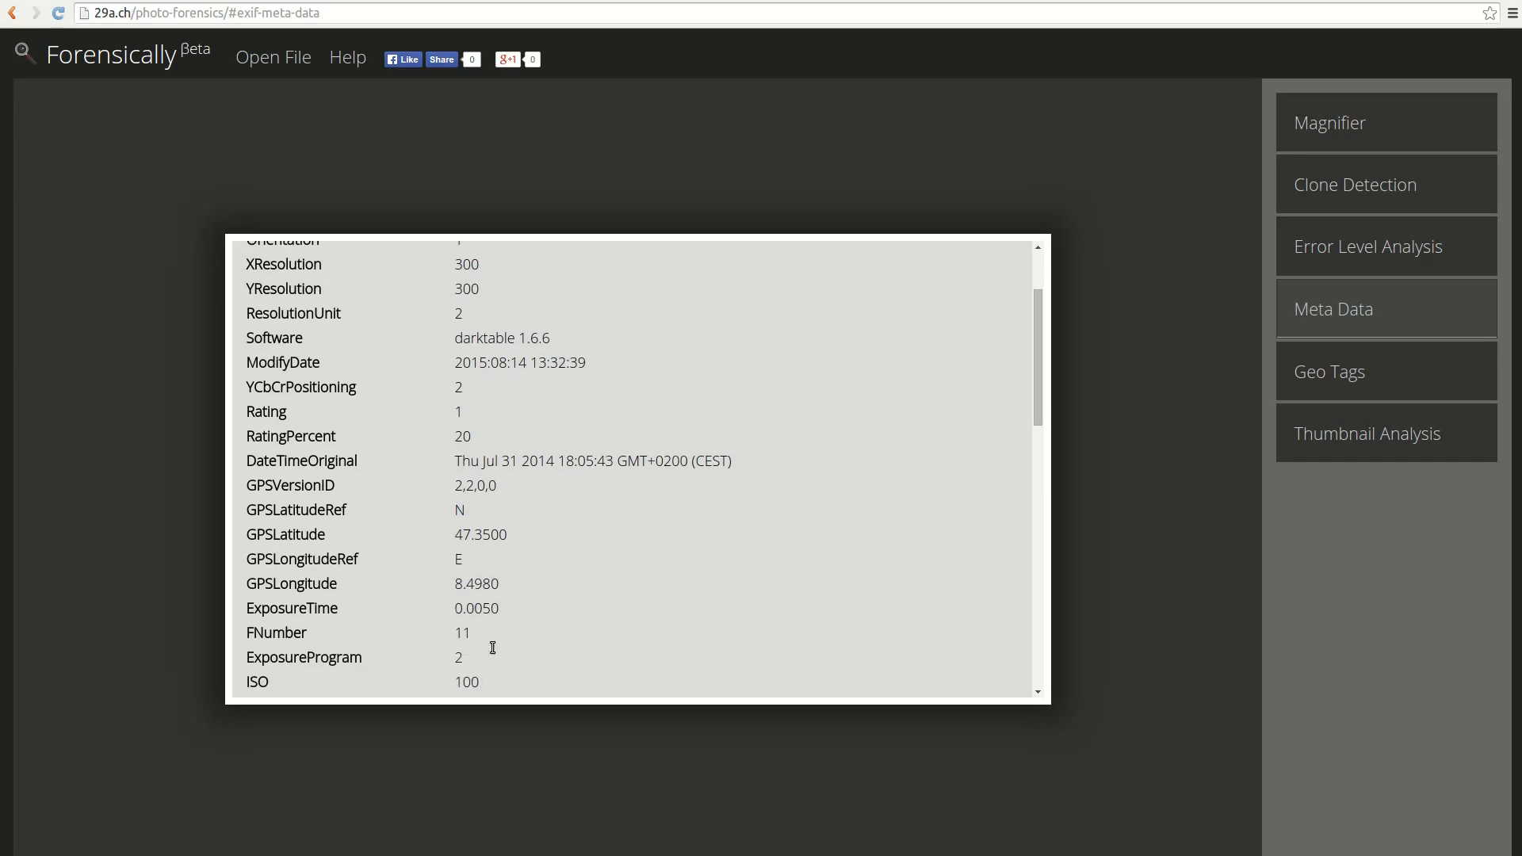
scroll(493, 594, down, 4)
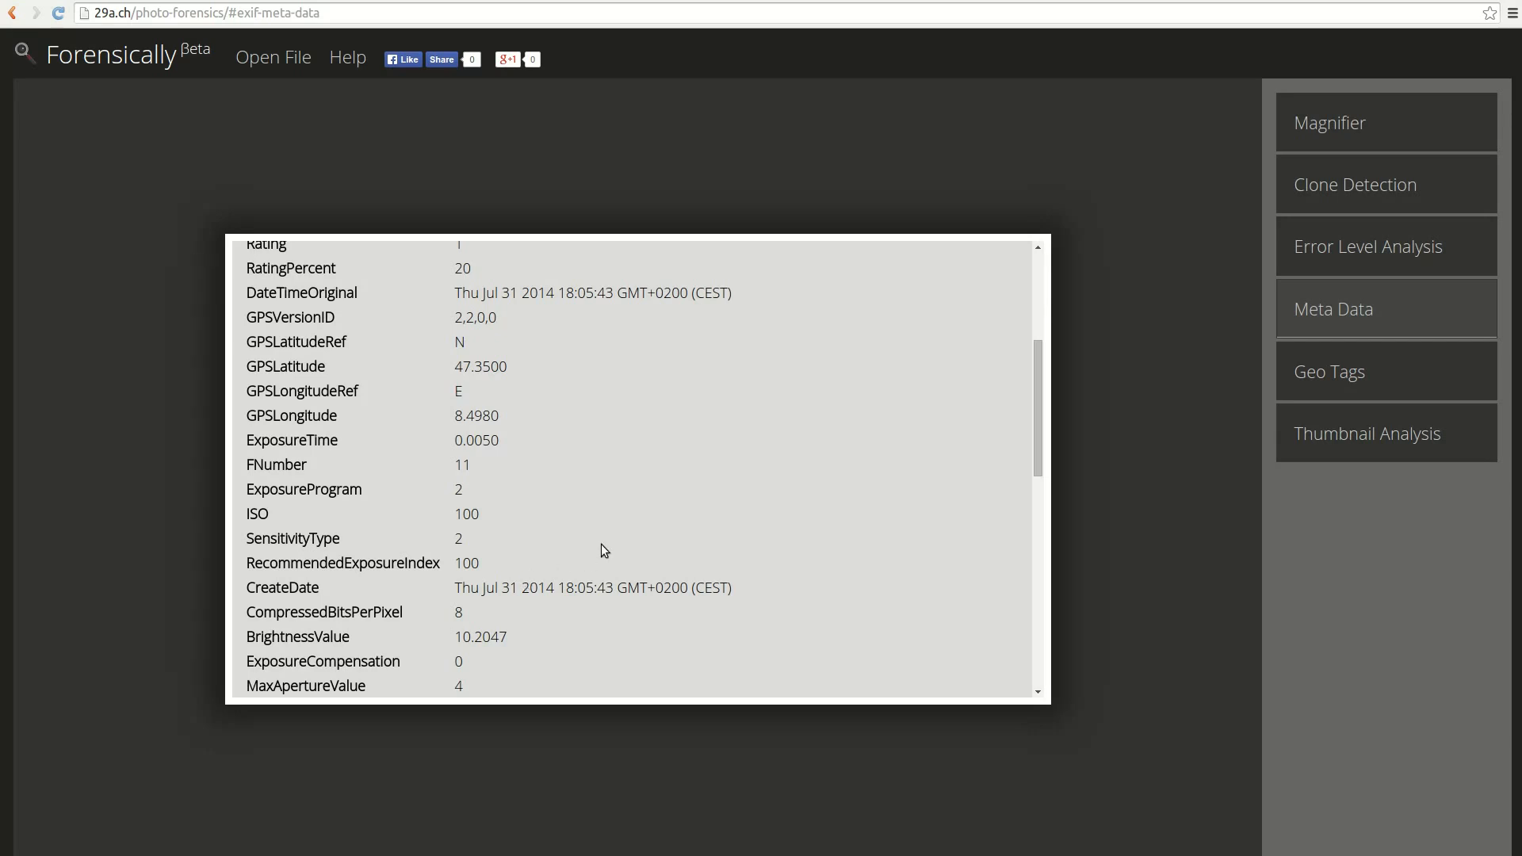
Step: View the saucer image's geo tags and examine the marked location on the map at street level
click(1350, 371)
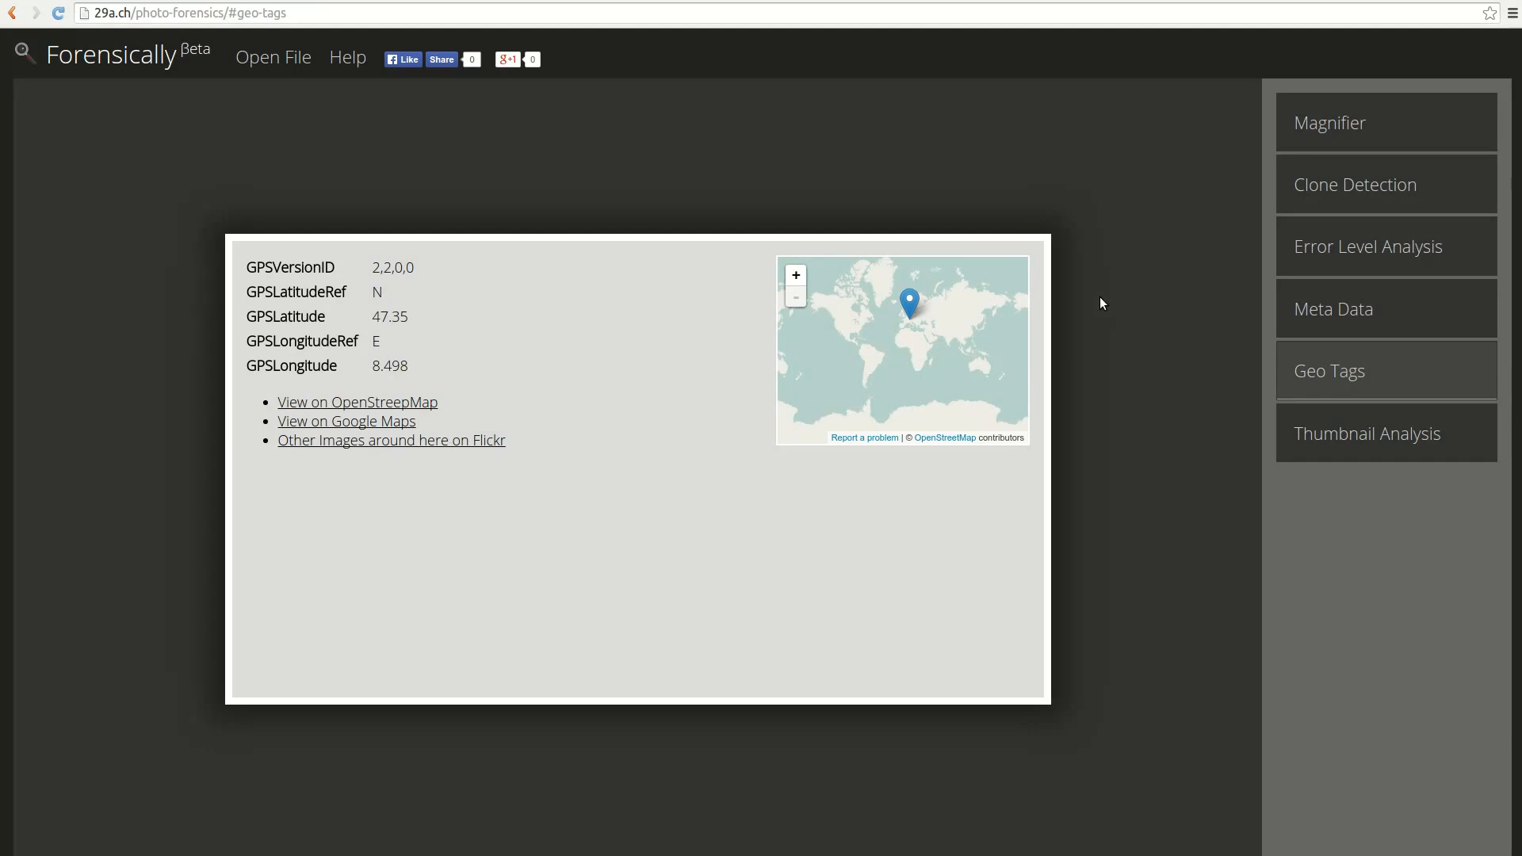
scroll(931, 316, up, 3)
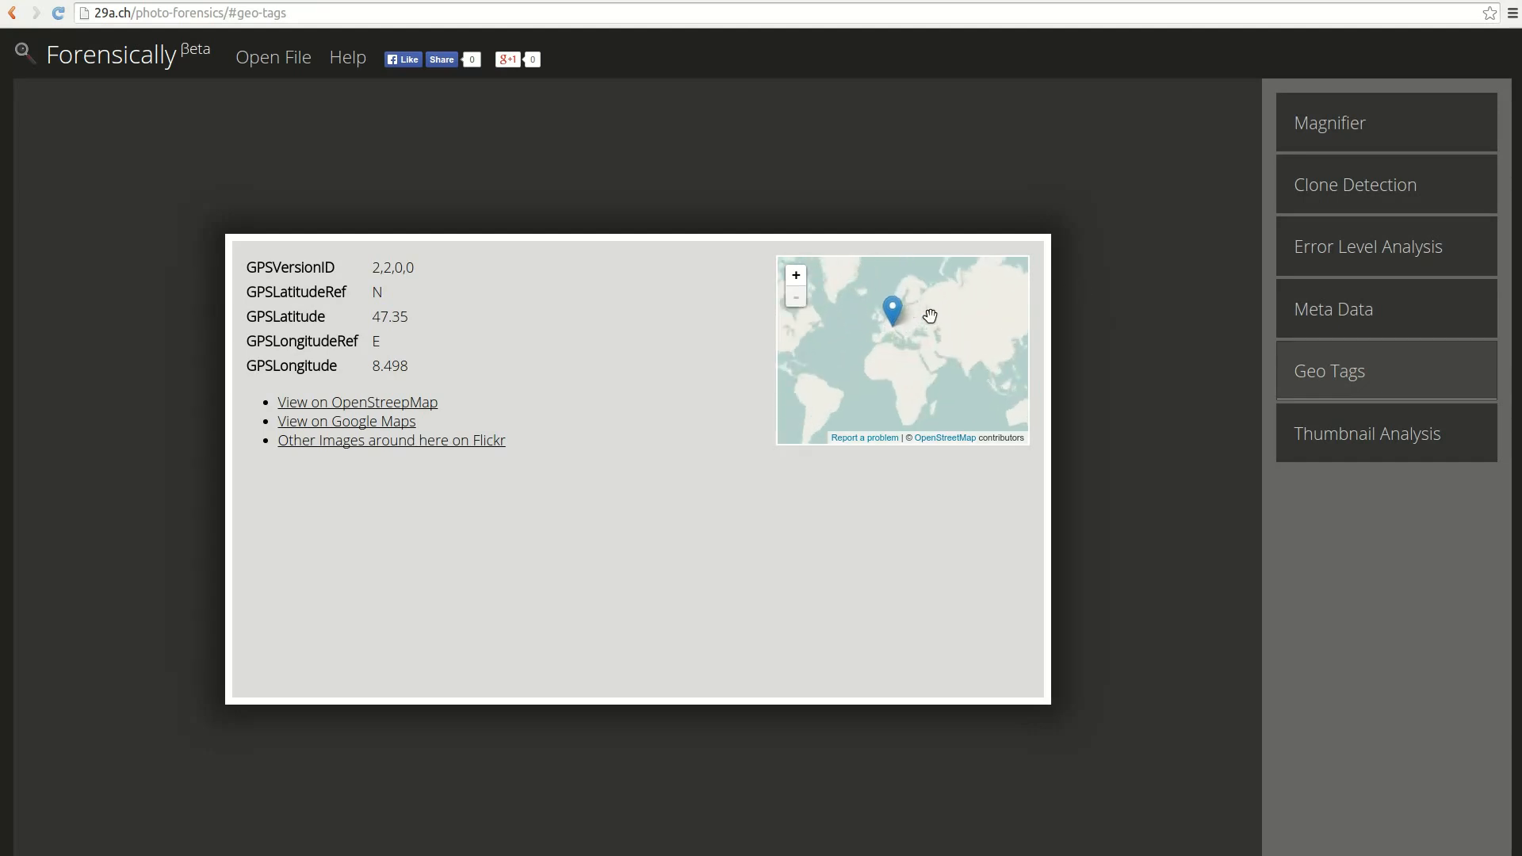
scroll(840, 349, up, 6)
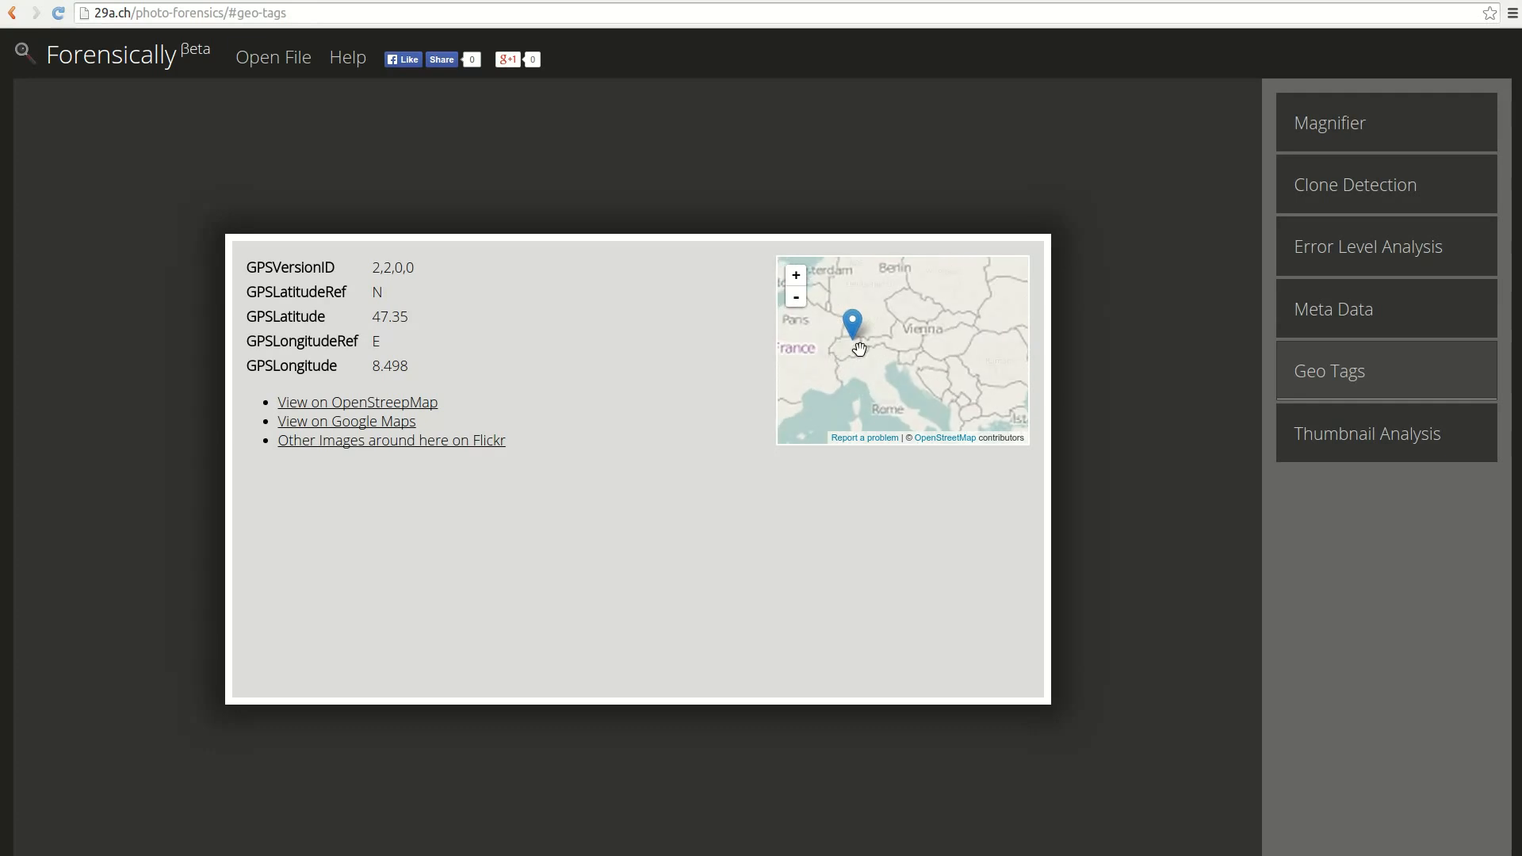
scroll(842, 334, up, 3)
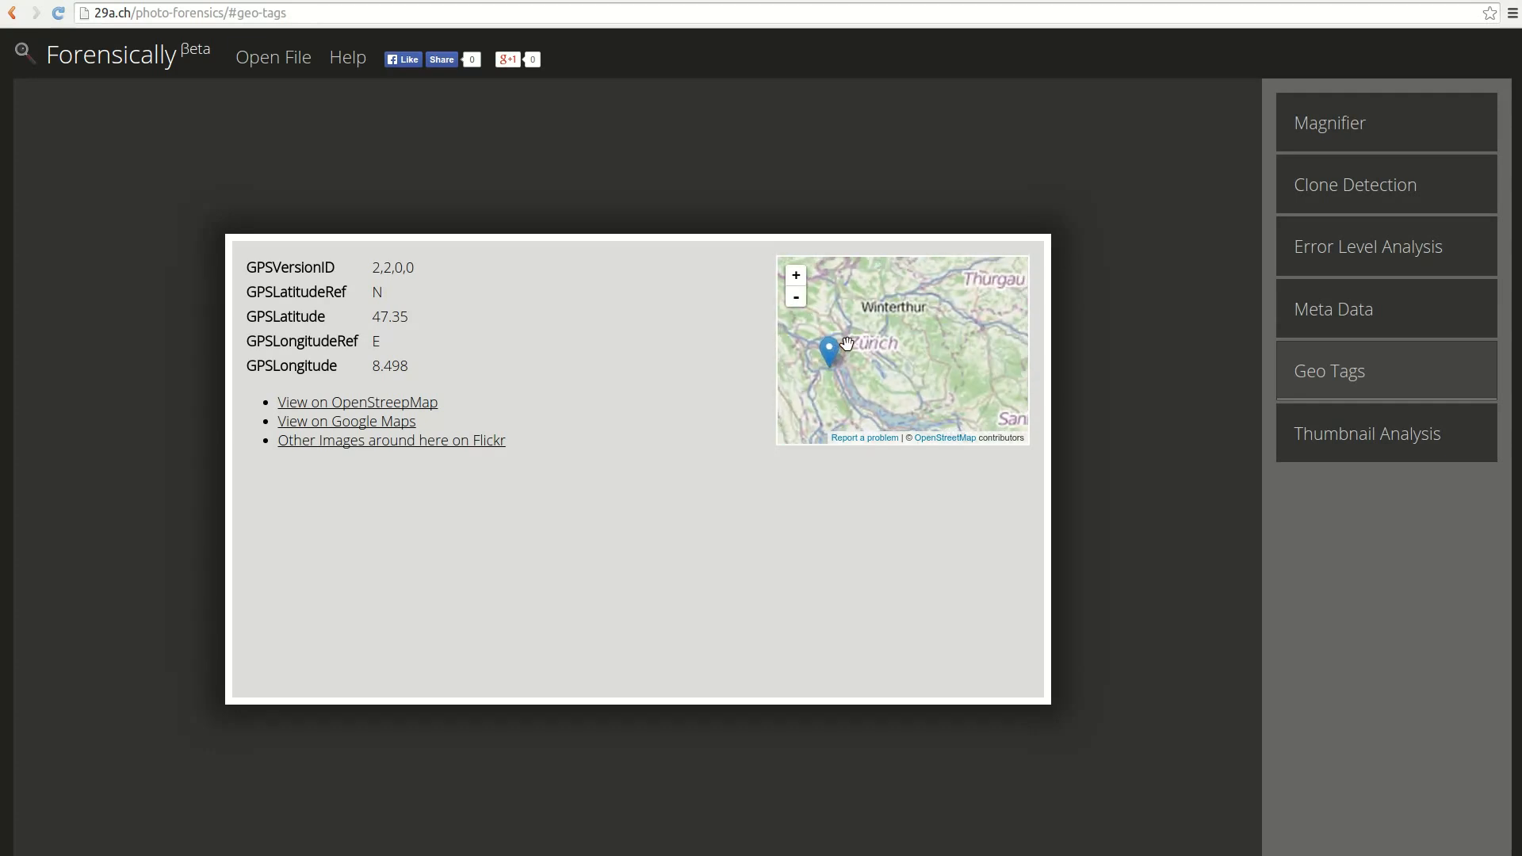
scroll(829, 367, up, 3)
scroll(850, 379, up, 2)
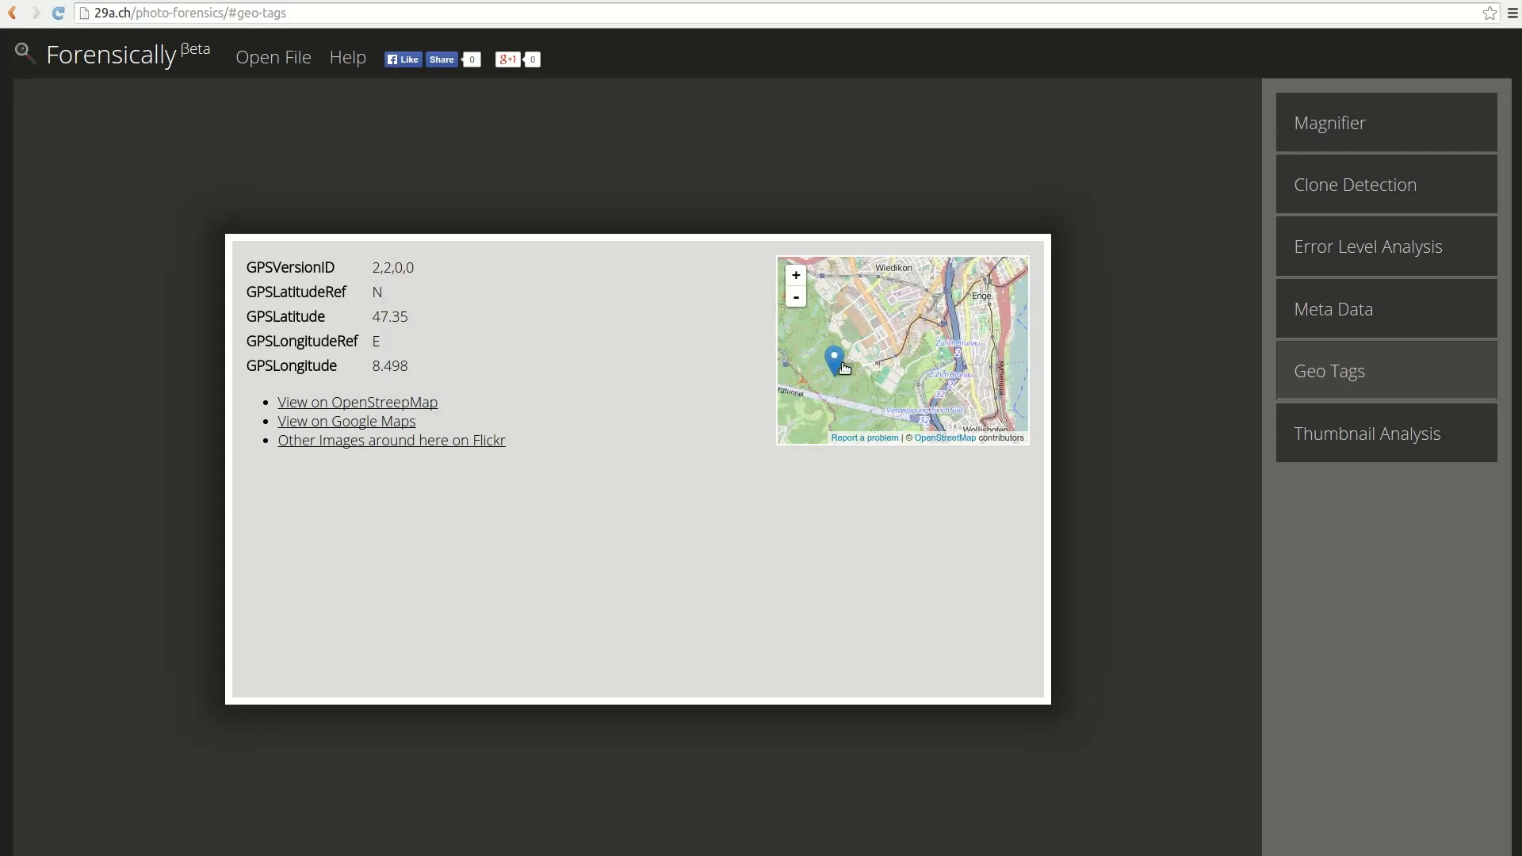
scroll(847, 367, up, 1)
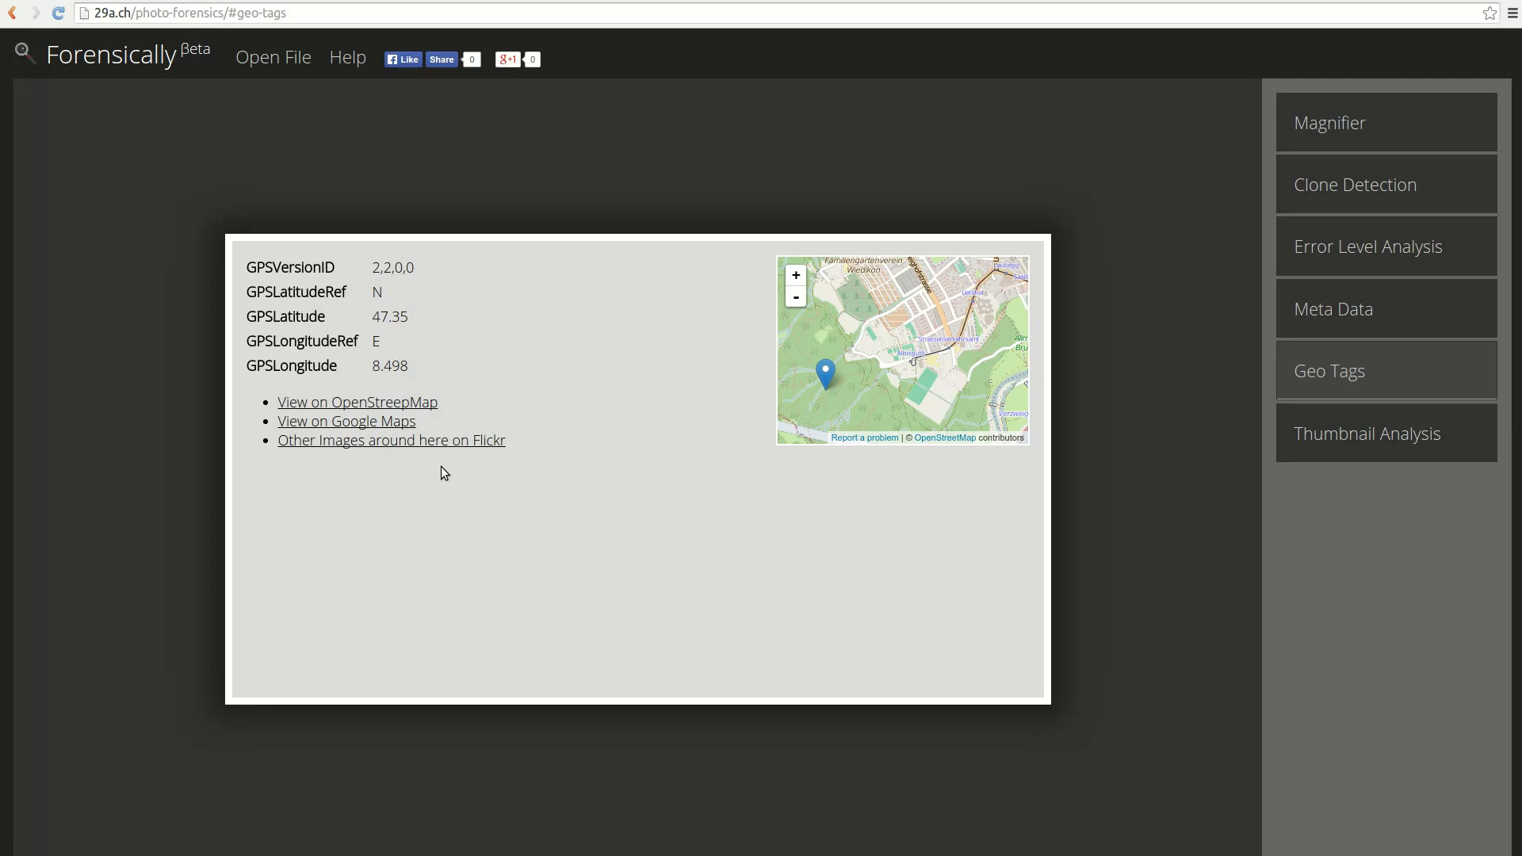
Step: Reset the geo tag map, and view the saucer image's embedded thumbnail in Thumbnail Analysis
click(1412, 375)
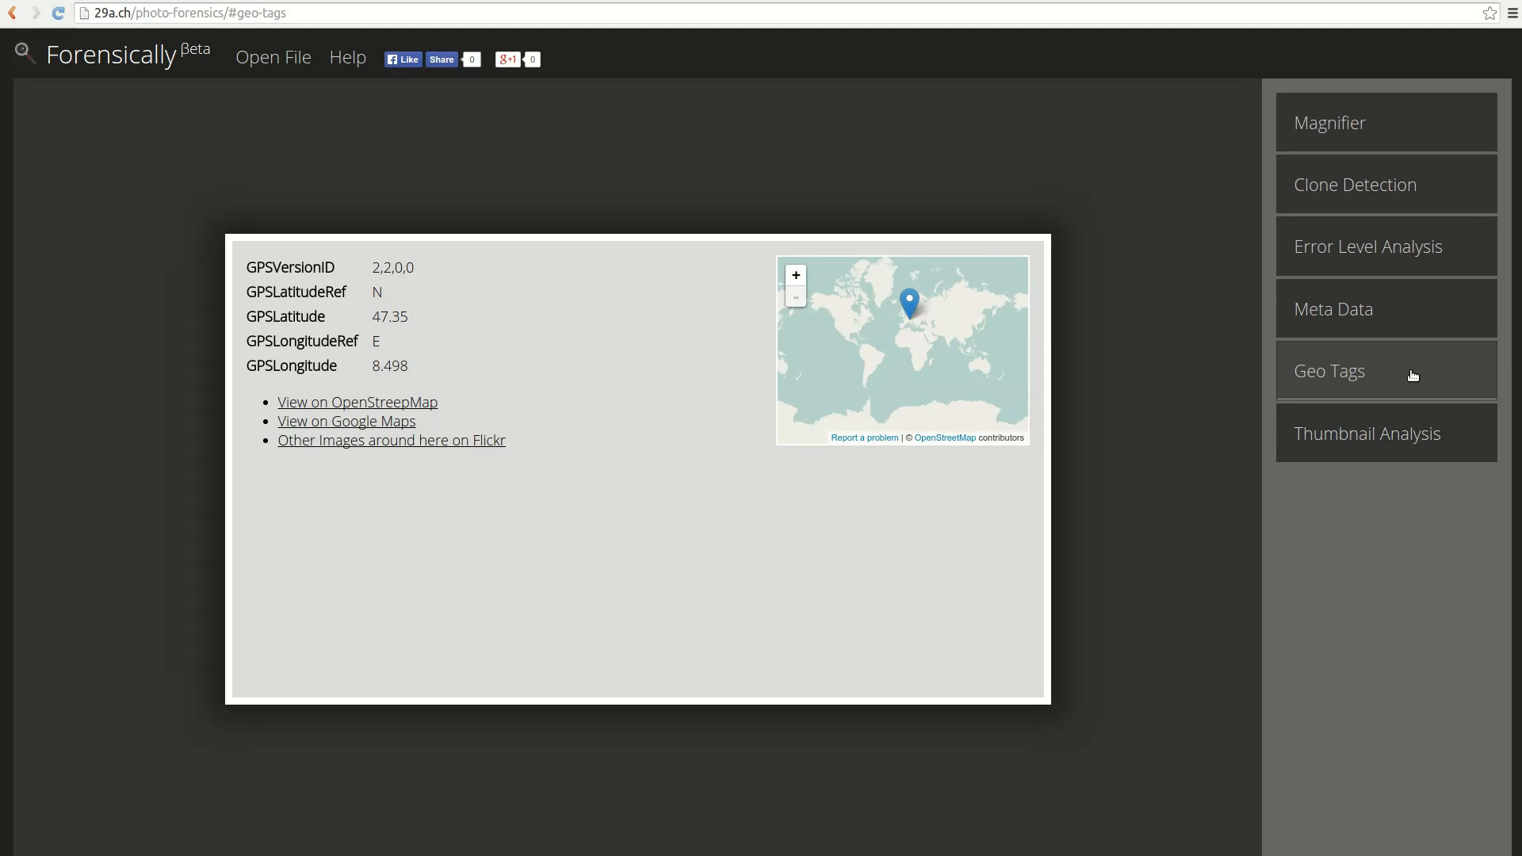
click(1416, 436)
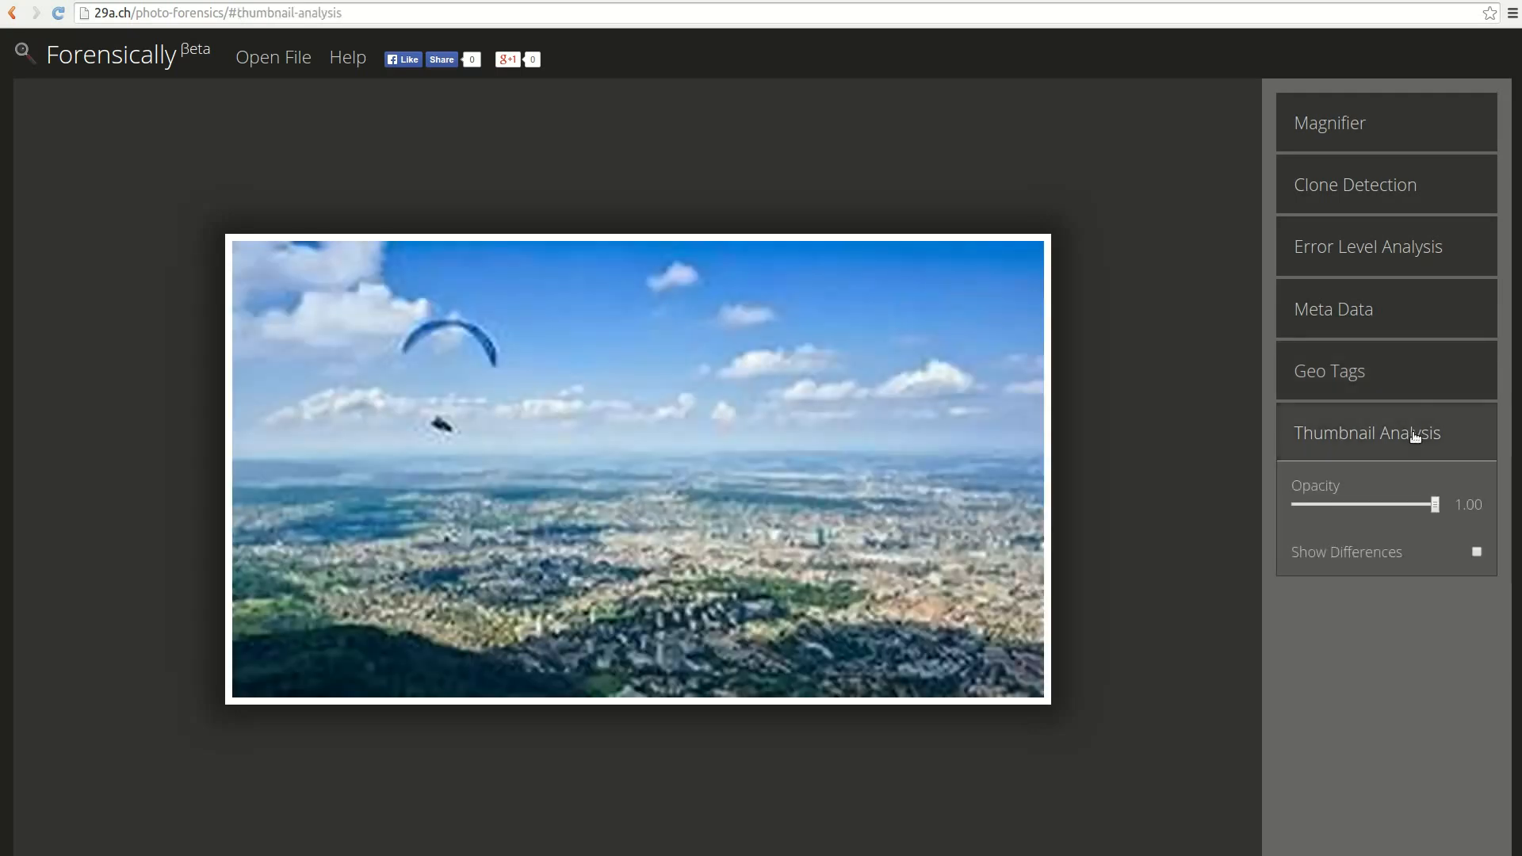